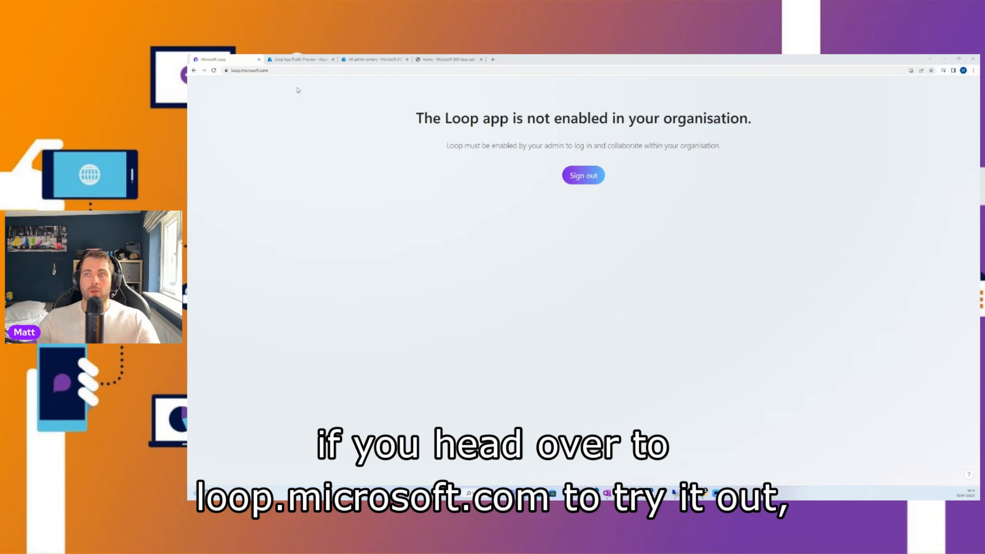
{"action": "left_click", "coordinate": [273, 69]}
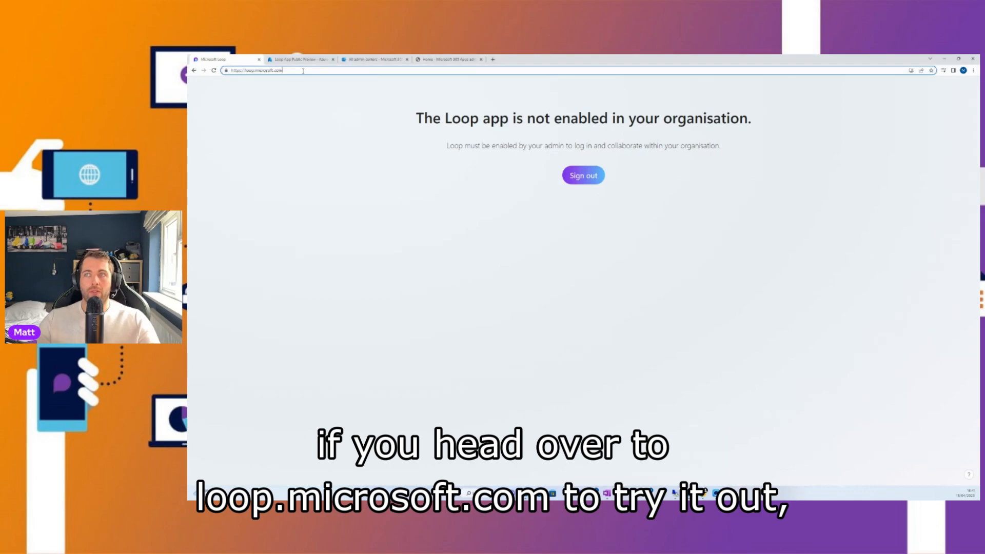
{"action": "left_click", "coordinate": [281, 136]}
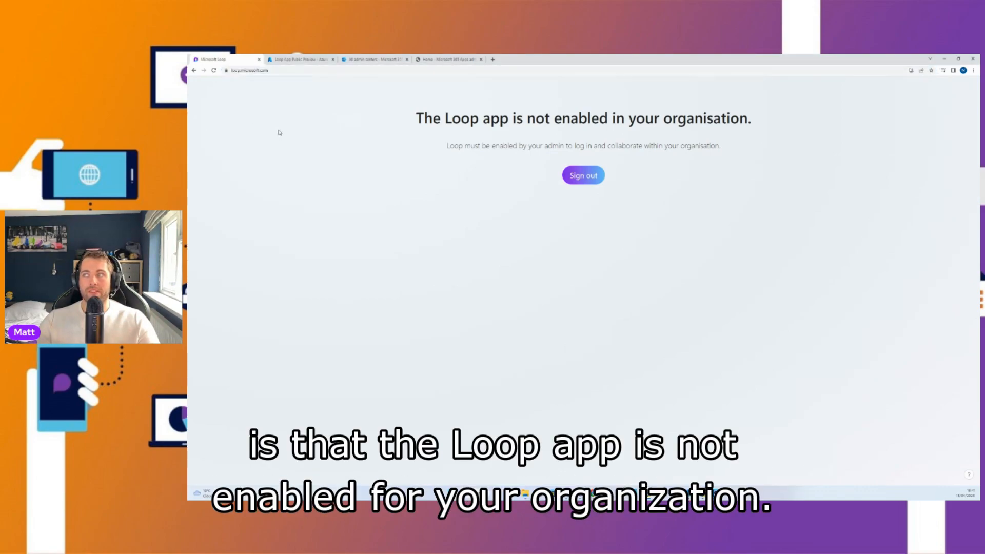
{"action": "left_click_drag", "start_coordinate": [424, 118], "coordinate": [747, 119]}
{"action": "left_click", "coordinate": [657, 122]}
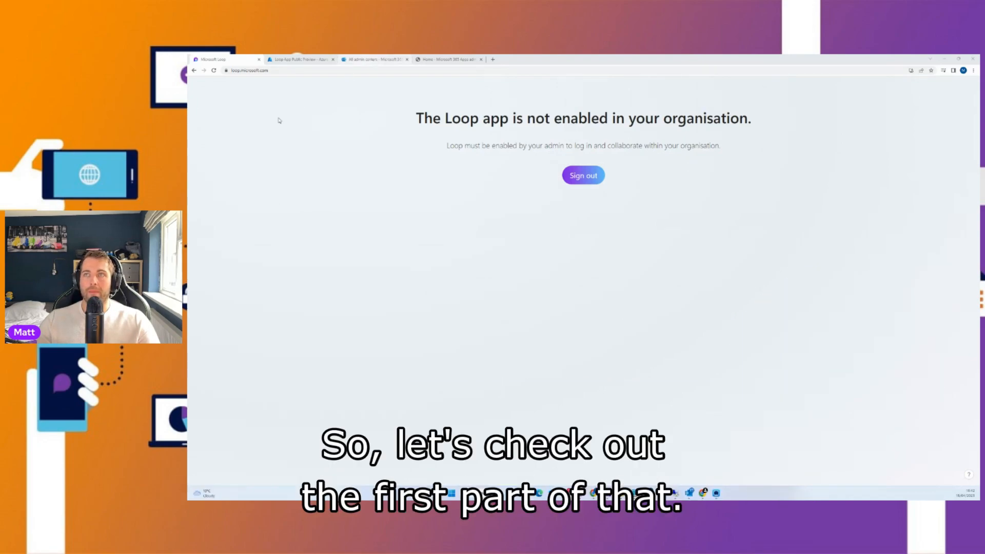
- Review the properties and members of the Loop App Public Preview group in the Azure Active Directory admin center
{"action": "left_click", "coordinate": [297, 59]}
{"action": "left_click_drag", "start_coordinate": [275, 105], "coordinate": [361, 104]}
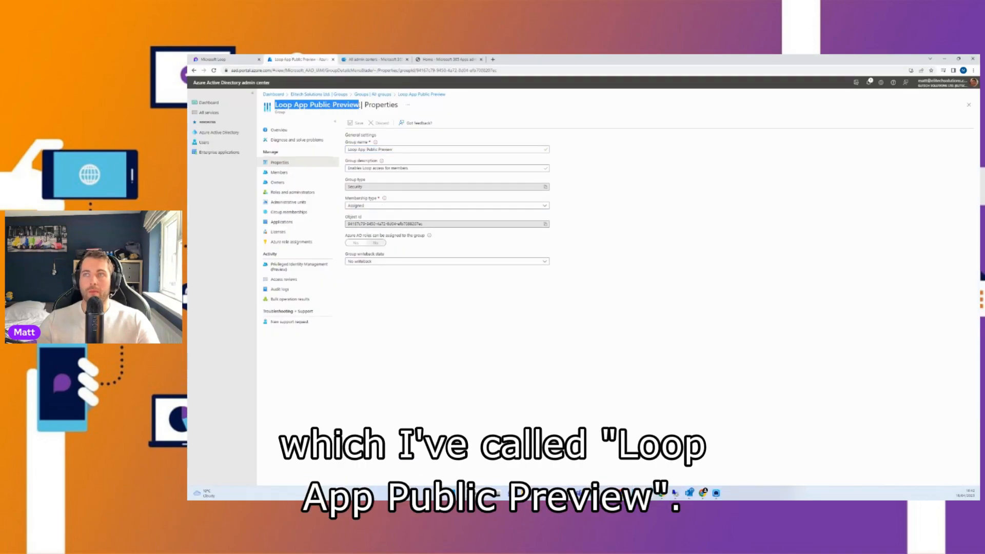
{"action": "left_click_drag", "start_coordinate": [349, 168], "coordinate": [365, 187]}
{"action": "left_click", "coordinate": [430, 176]}
{"action": "left_click", "coordinate": [279, 173]}
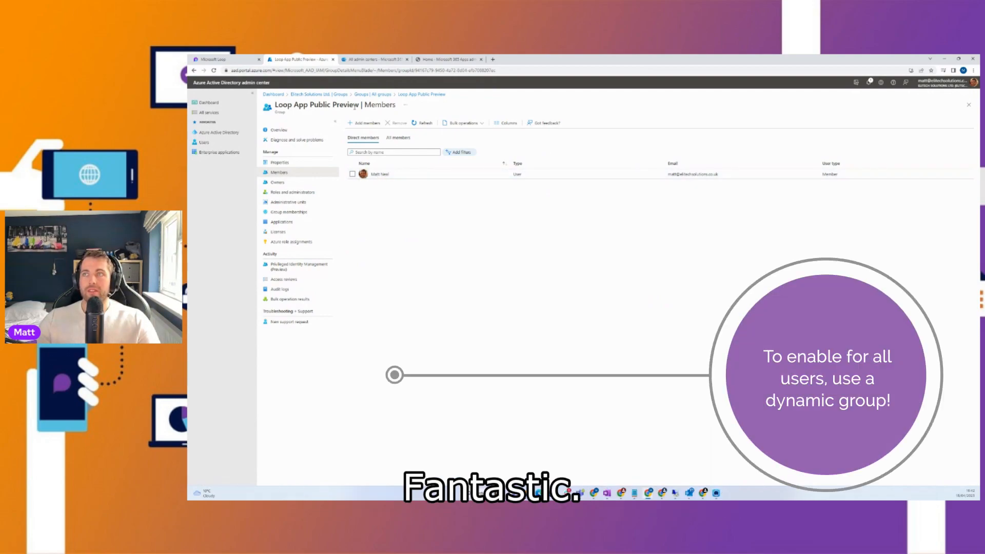
- Switch to the Microsoft 365 Apps admin center and start creating a new policy configuration
{"action": "left_click", "coordinate": [445, 60]}
{"action": "left_click", "coordinate": [232, 70]}
{"action": "left_click", "coordinate": [232, 70]}
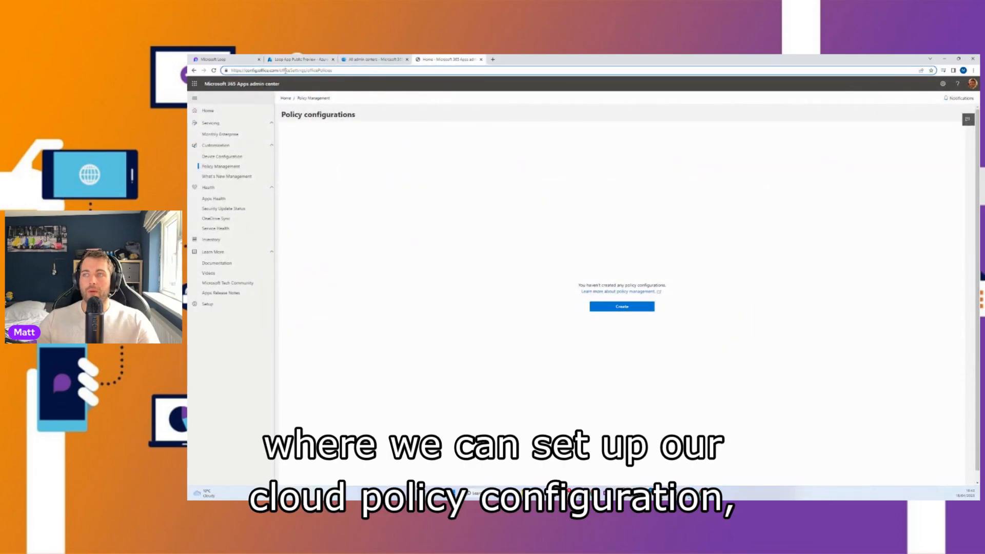
{"action": "left_click", "coordinate": [350, 215]}
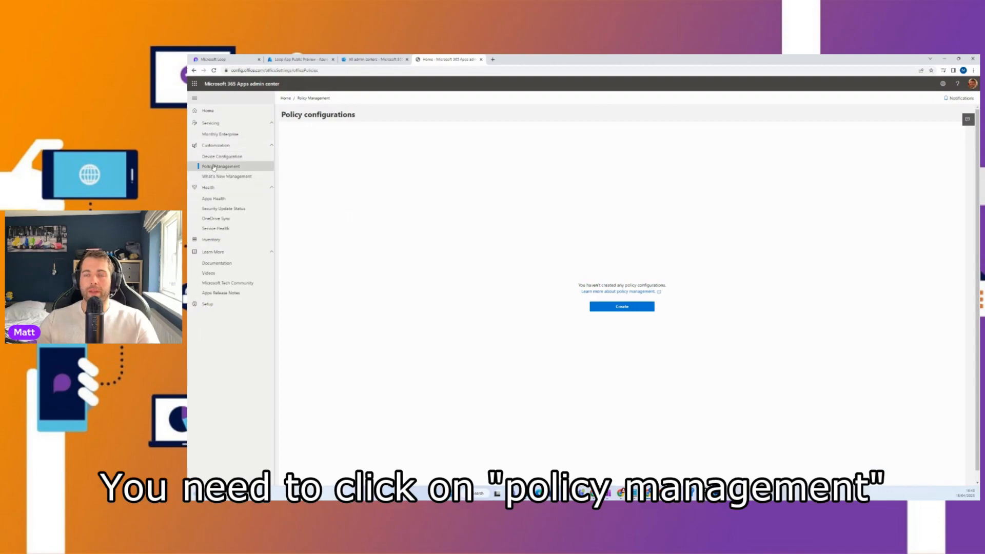
{"action": "left_click", "coordinate": [615, 308]}
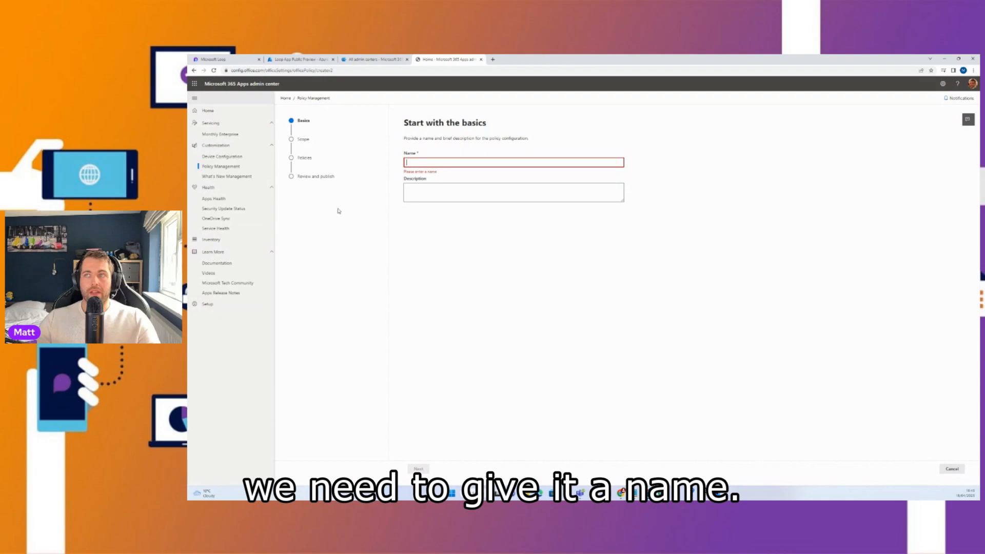
- Name the policy configuration "Enable MS Loop Preview", describe it as "Enables Microsoft Loop for selected users - Scoped to AAD Group", and continue to the scope
{"action": "left_click", "coordinate": [421, 163]}
{"action": "type", "text": "Enable MS Lo"}
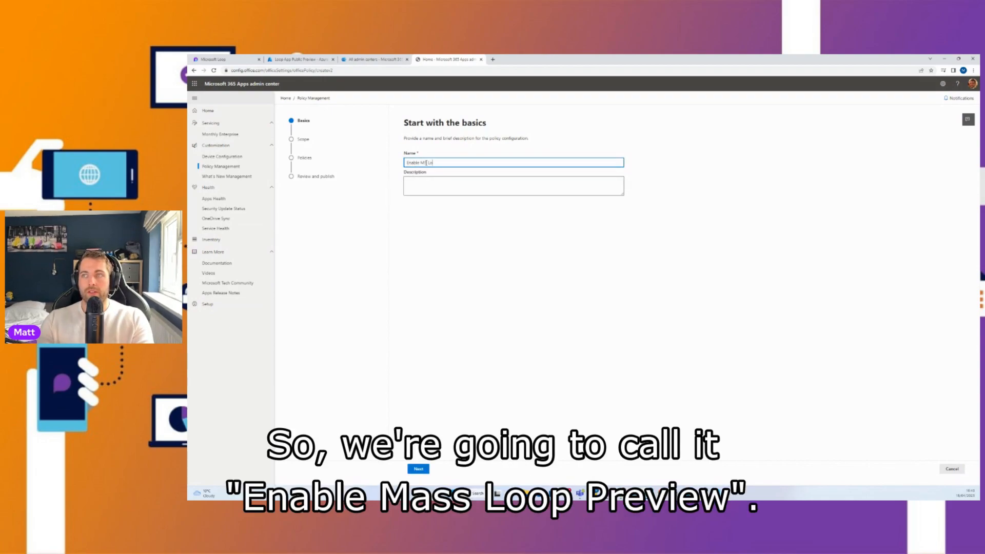
{"action": "type", "text": "op Preview"}
{"action": "key", "text": "Tab"}
{"action": "type", "text": "Enables Micros"}
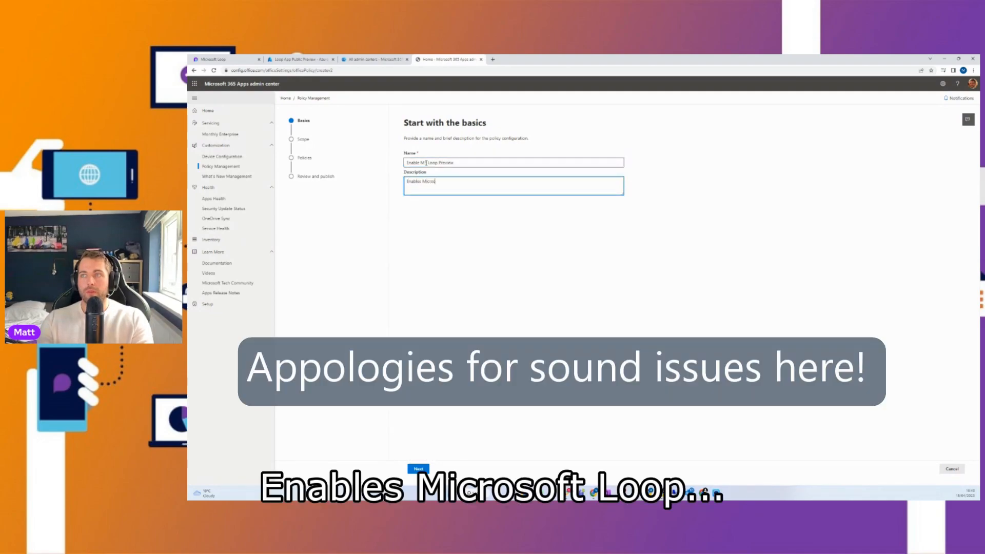
{"action": "type", "text": "oft Loop for"}
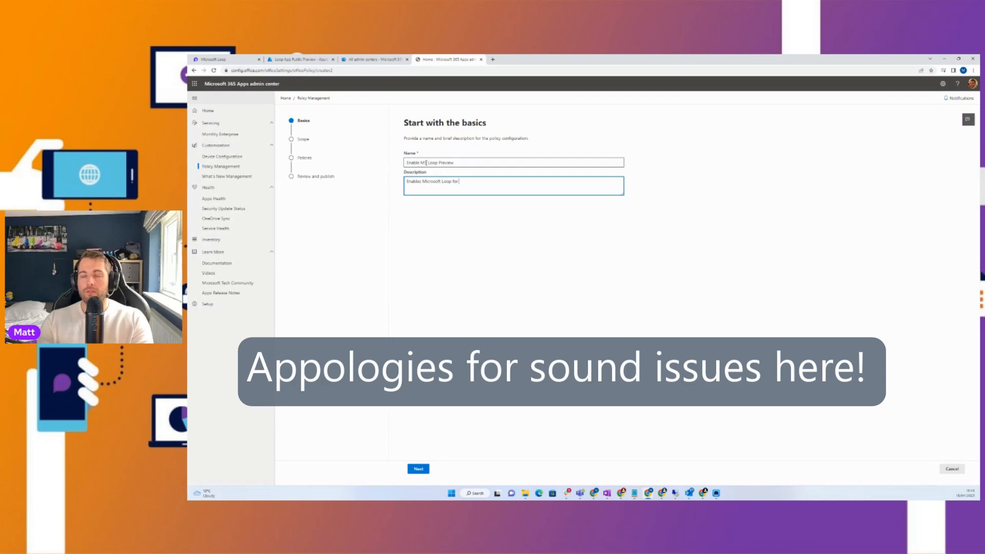
{"action": "type", "text": " selected users - Scoped to AAD Group"}
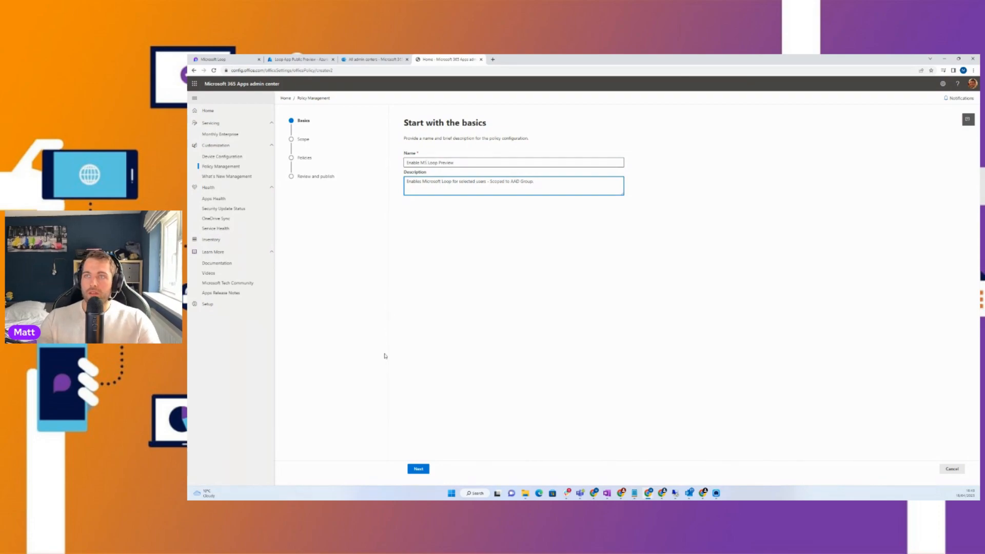
{"action": "left_click", "coordinate": [426, 474]}
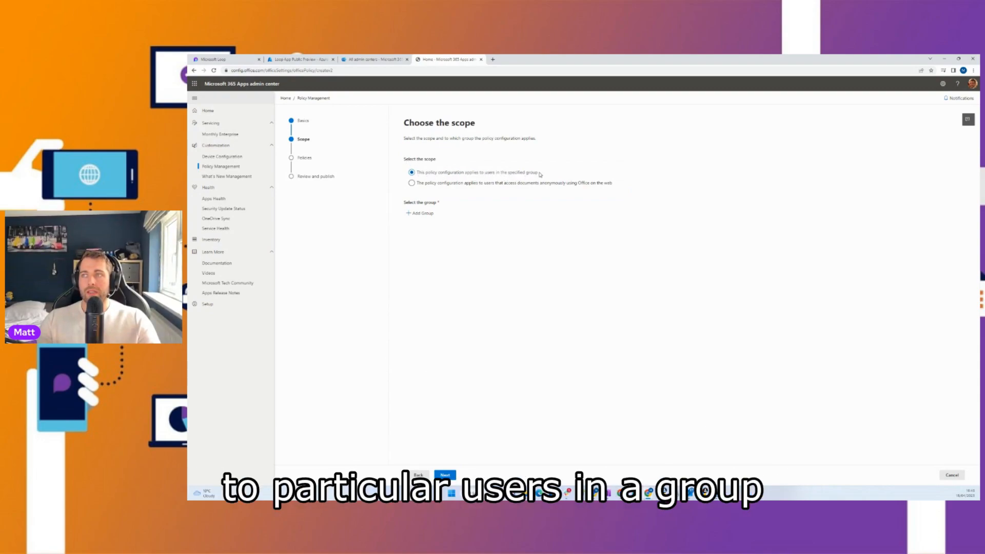
- Scope the policy configuration to the Loop App Public Preview group and continue to the policy settings
{"action": "left_click", "coordinate": [417, 215]}
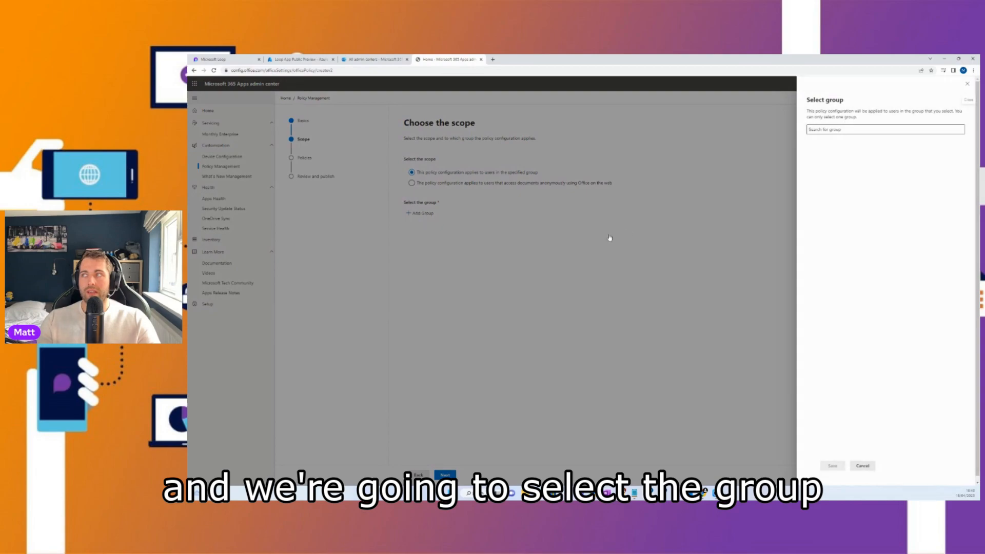
{"action": "left_click", "coordinate": [818, 135]}
{"action": "type", "text": "loop"}
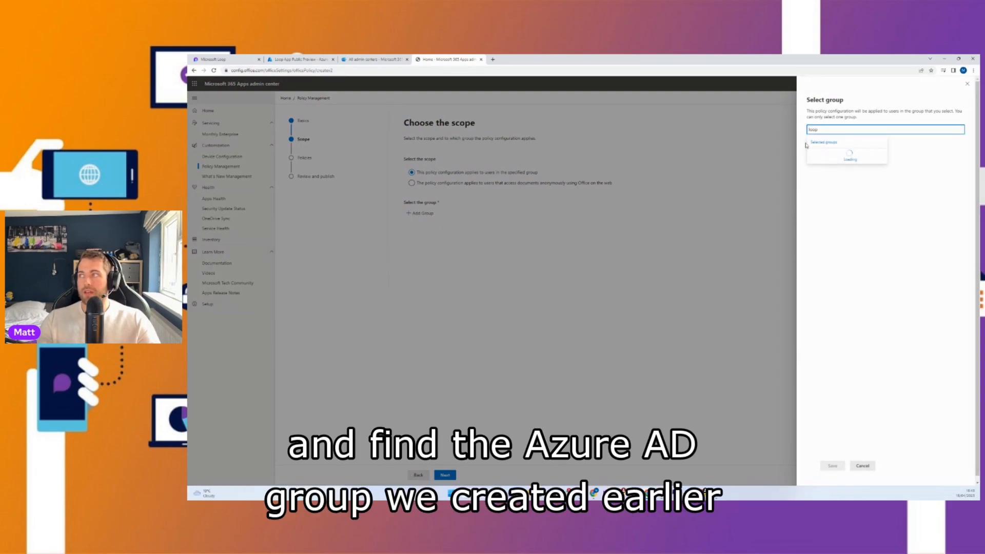
{"action": "left_click", "coordinate": [841, 155]}
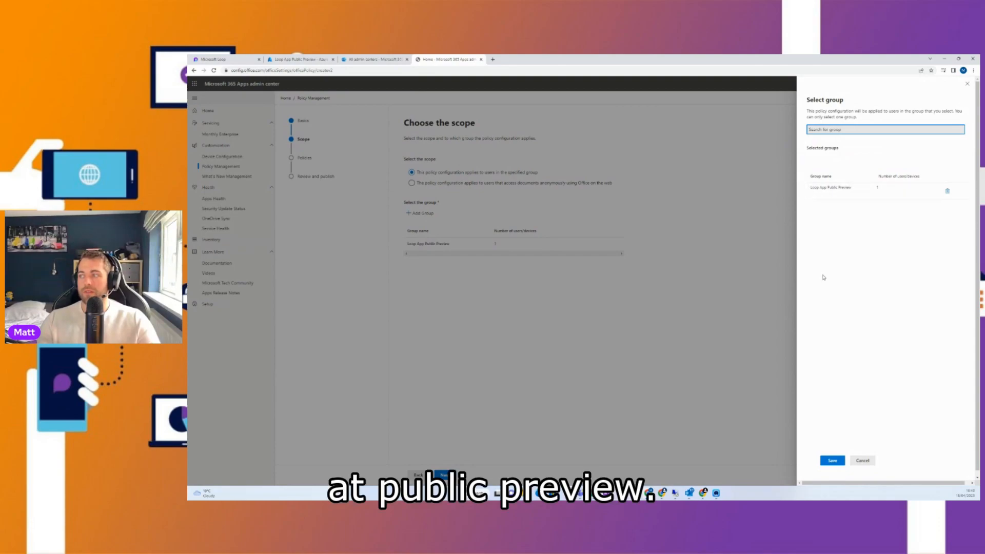
{"action": "left_click", "coordinate": [832, 460]}
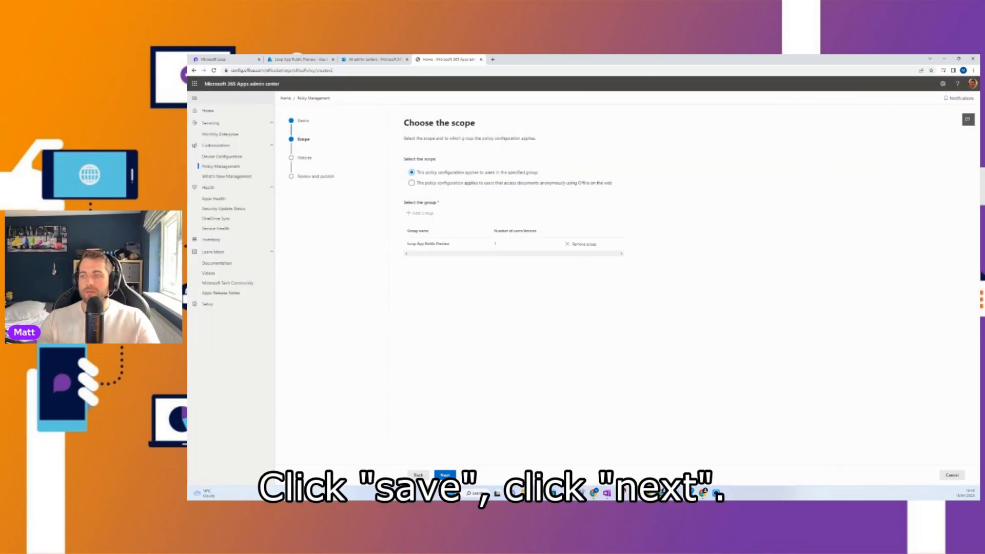
{"action": "left_click", "coordinate": [445, 475]}
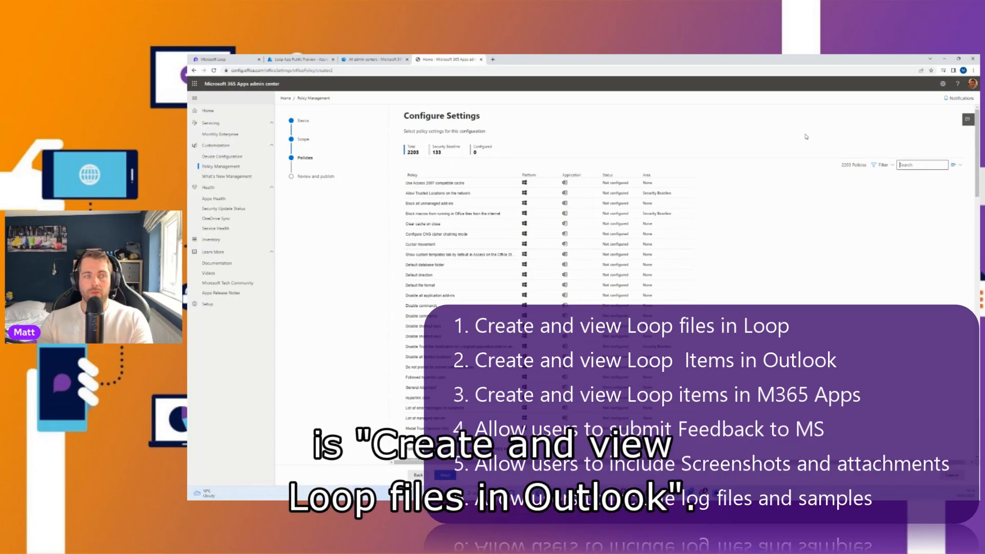
- Search the policies for "create and view" and set Create and view Loop files in Outlook to Enabled
{"action": "type", "text": "create"}
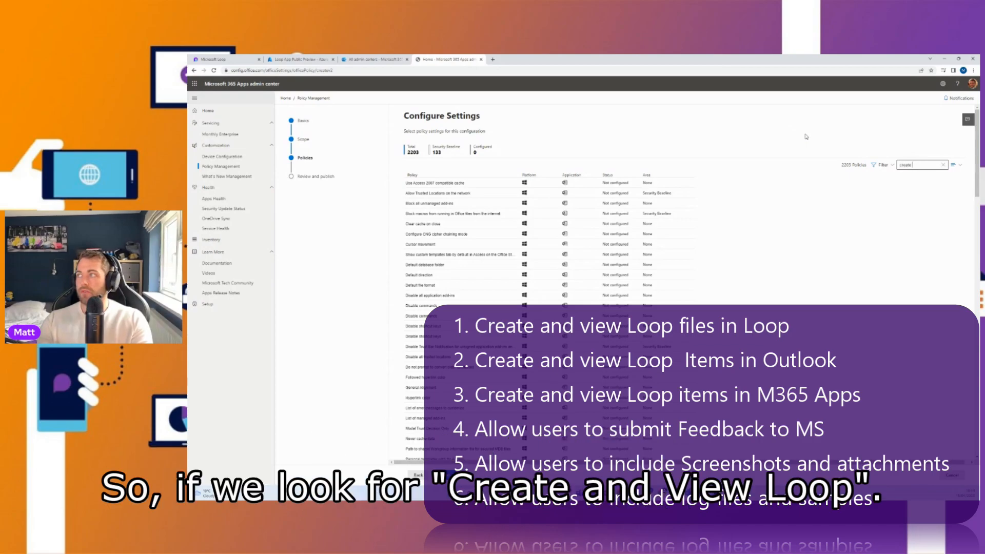
{"action": "type", "text": " and view"}
{"action": "key", "text": "Return"}
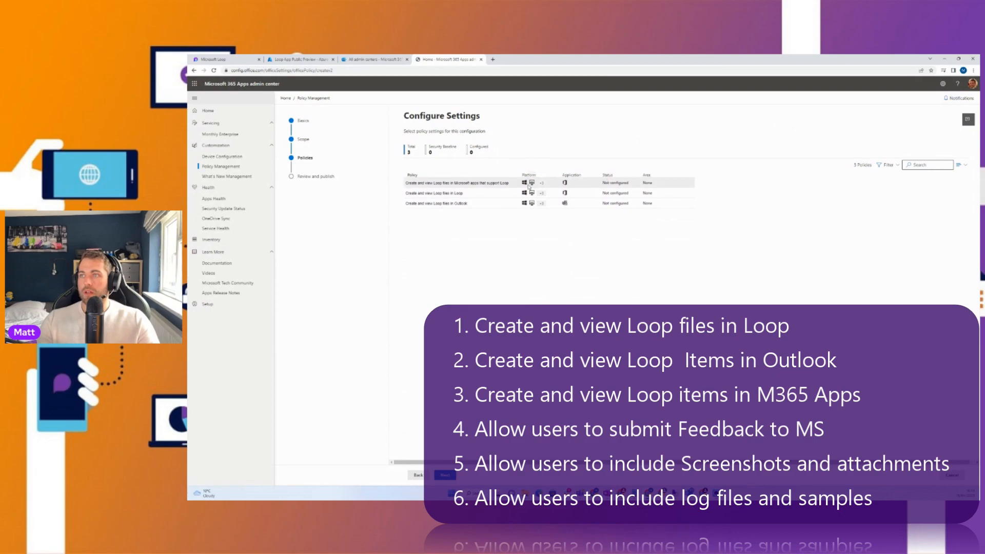
{"action": "left_click", "coordinate": [438, 204]}
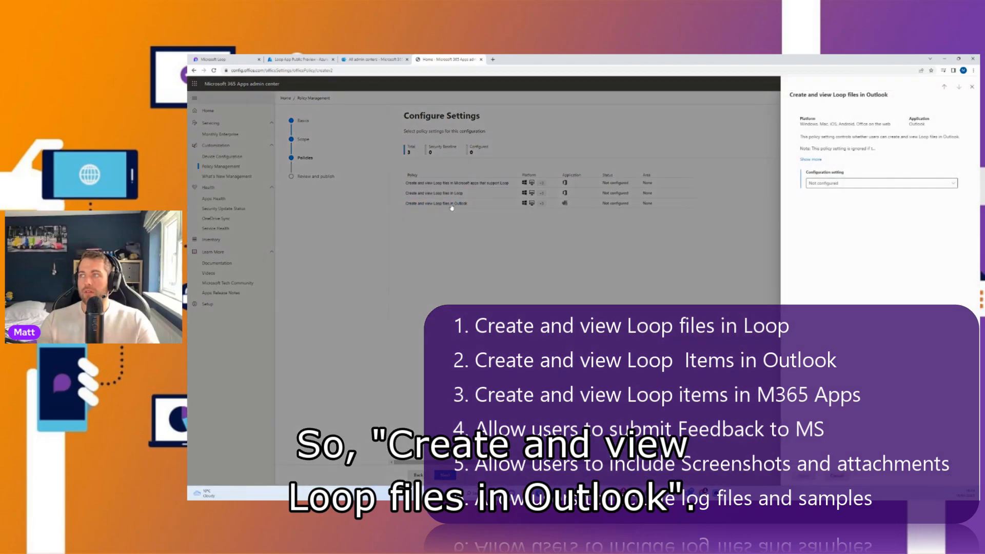
{"action": "left_click", "coordinate": [831, 183]}
{"action": "left_click", "coordinate": [817, 204]}
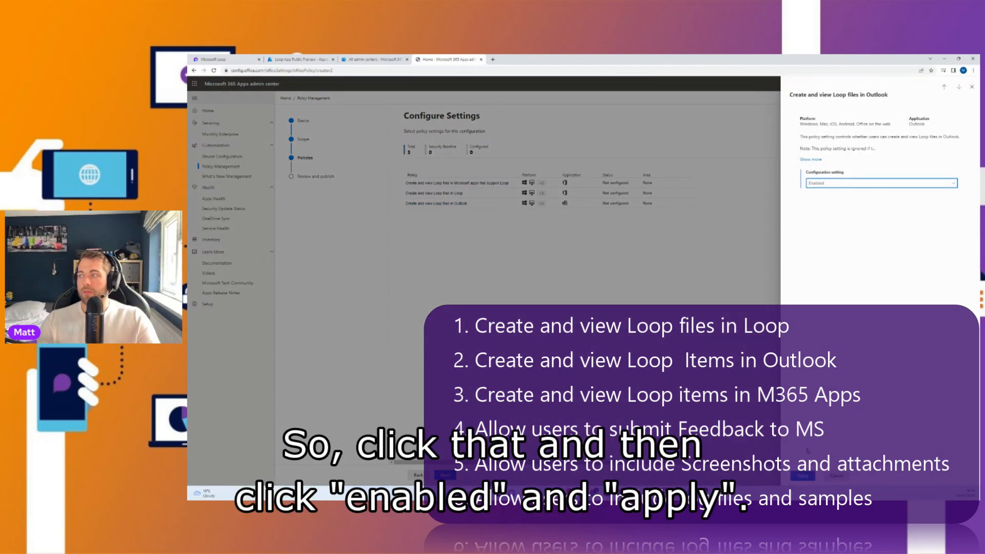
{"action": "left_click", "coordinate": [804, 477]}
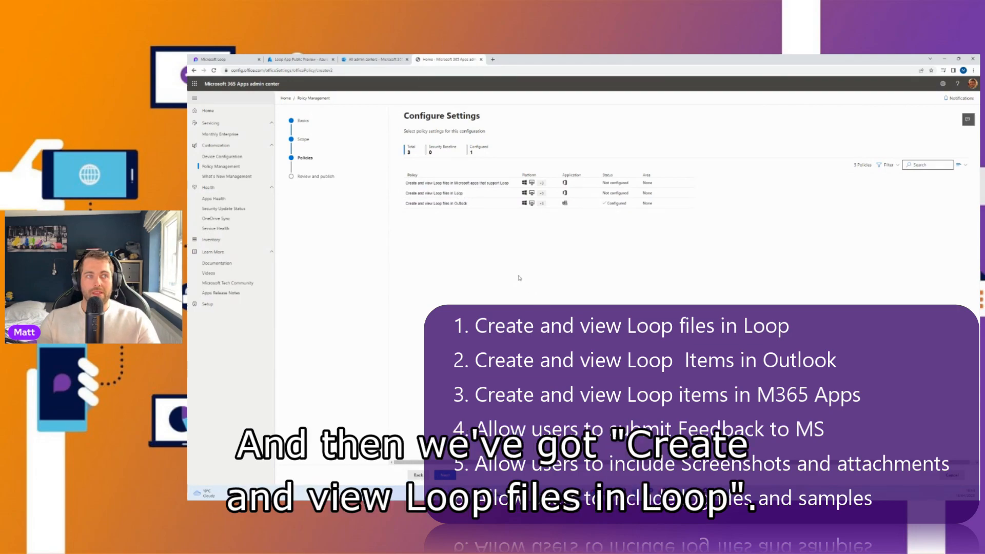
- Set the policy Create and view Loop files in Loop to Enabled and apply it
{"action": "left_click", "coordinate": [437, 193]}
{"action": "left_click", "coordinate": [836, 183]}
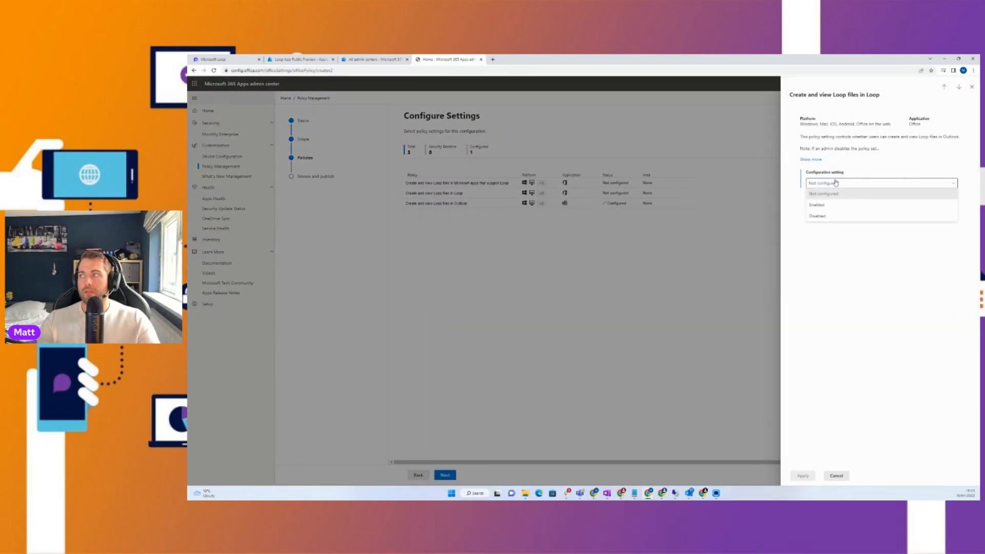
{"action": "left_click", "coordinate": [818, 207]}
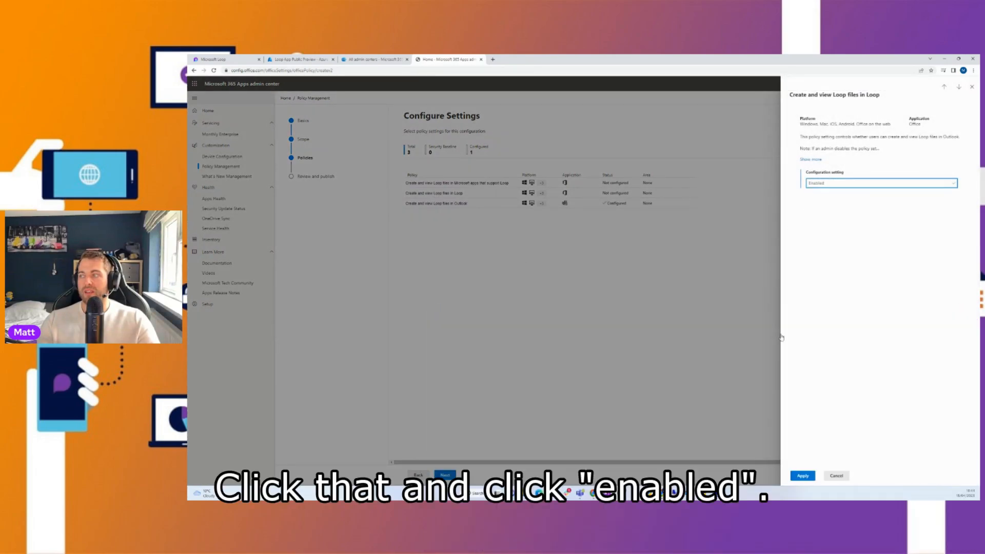
{"action": "left_click", "coordinate": [803, 476]}
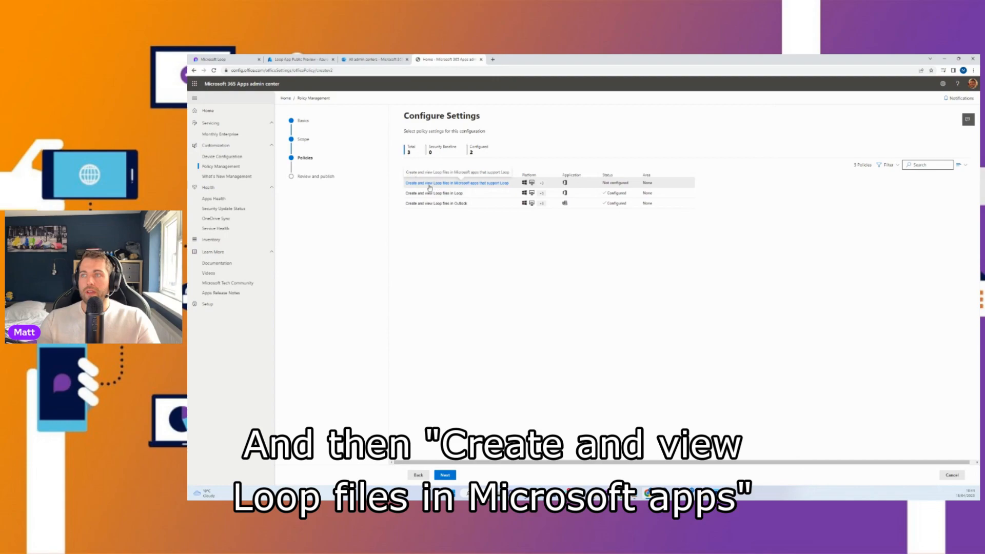
- Set the policy Create and view Loop files in Microsoft apps that support Loop to Enabled and apply it
{"action": "left_click", "coordinate": [467, 186]}
{"action": "left_click", "coordinate": [823, 186]}
{"action": "left_click", "coordinate": [818, 206]}
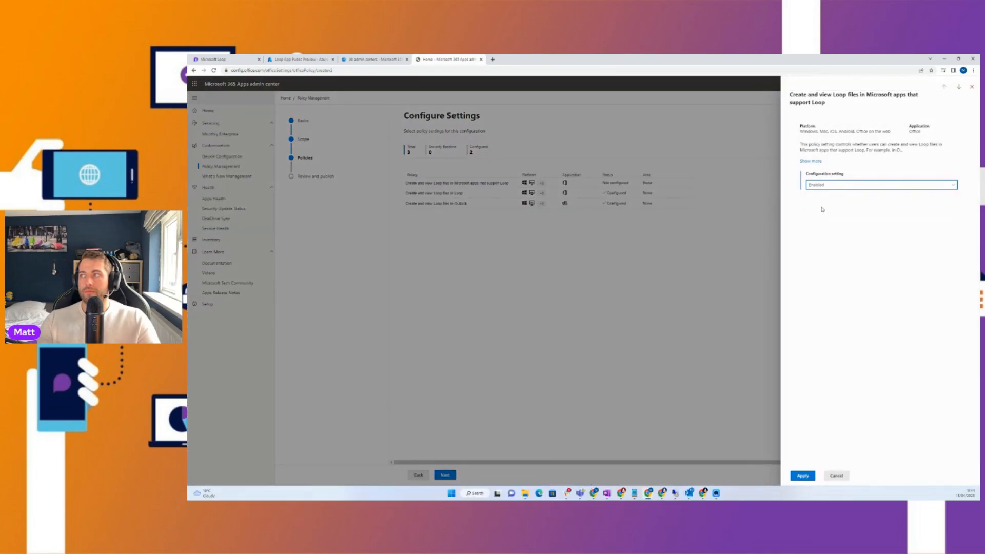
{"action": "left_click", "coordinate": [804, 476]}
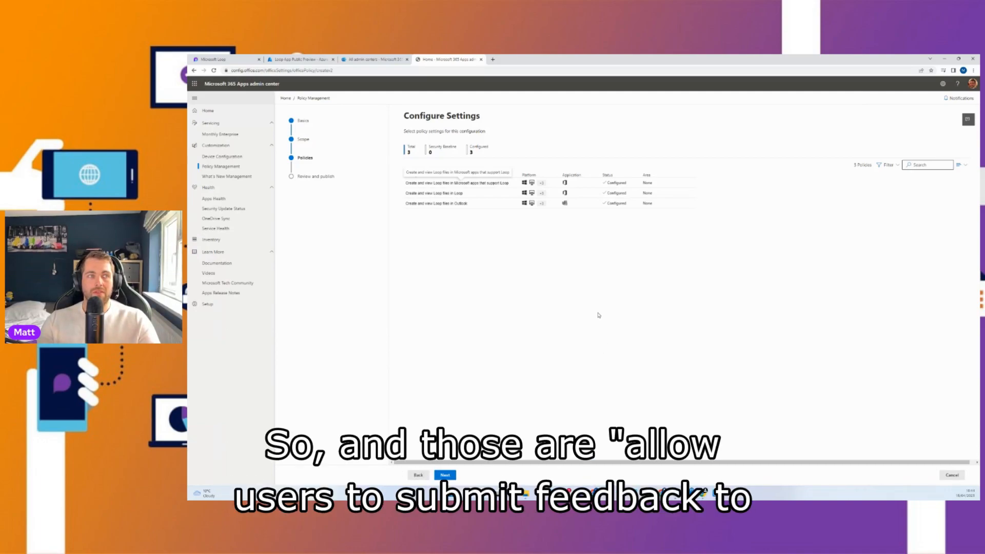
- Find the policy Allow users to submit feedback to Microsoft and set it to Enabled
{"action": "left_click", "coordinate": [930, 165]}
{"action": "type", "text": "lllow users"}
{"action": "type", "text": " to submit feedback"}
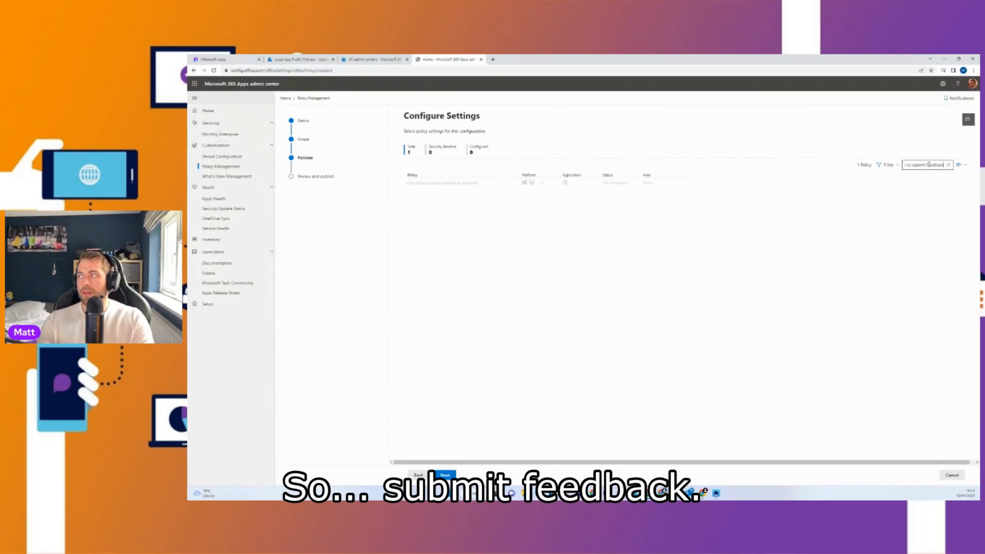
{"action": "left_click", "coordinate": [443, 183]}
{"action": "left_click", "coordinate": [872, 177]}
{"action": "left_click", "coordinate": [821, 198]}
{"action": "left_click", "coordinate": [802, 476]}
- Search for "allow users to include screenshots" and enable the policy for including screenshots and attachments with feedback to Microsoft
{"action": "left_click_drag", "start_coordinate": [905, 164], "coordinate": [945, 165]}
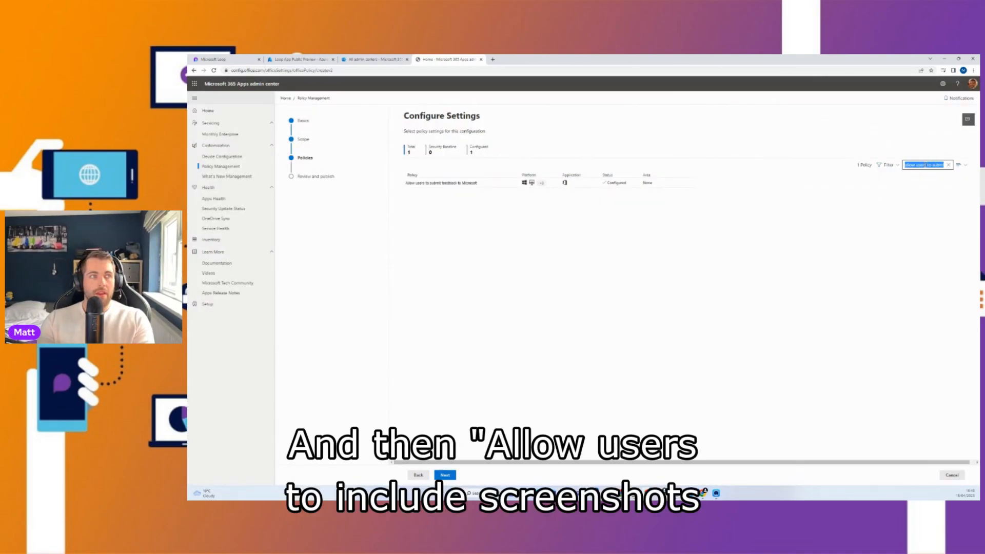
{"action": "type", "text": "al"}
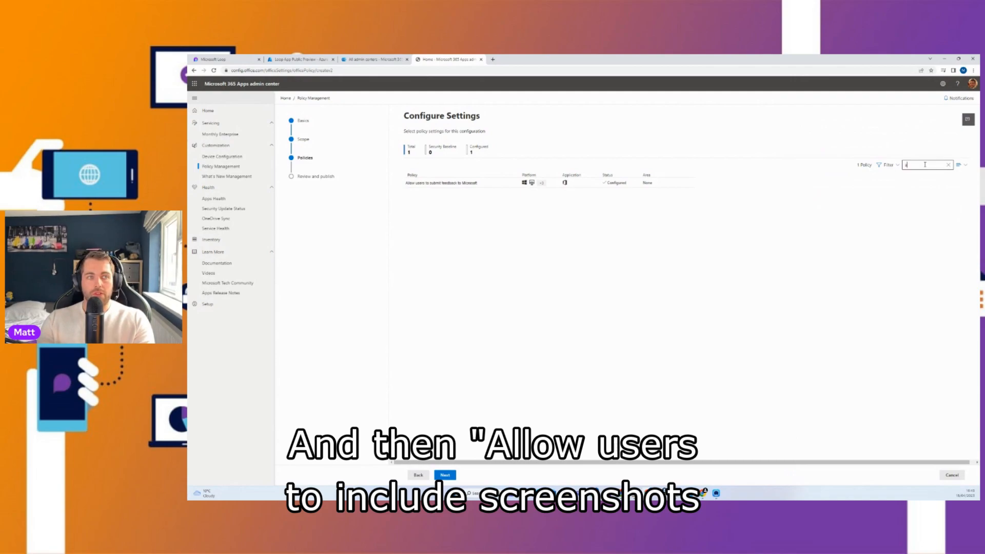
{"action": "type", "text": "low"}
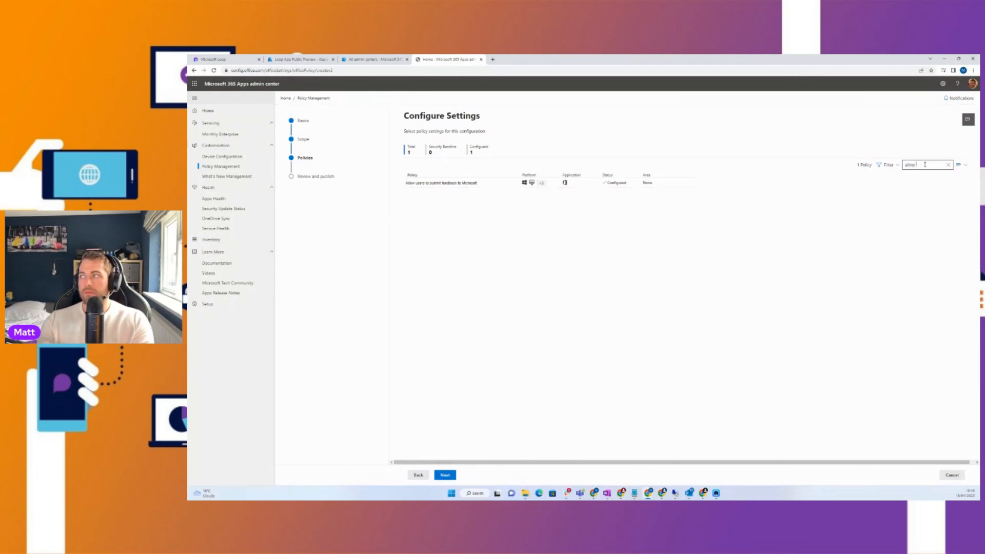
{"action": "type", "text": " users to include screenshots"}
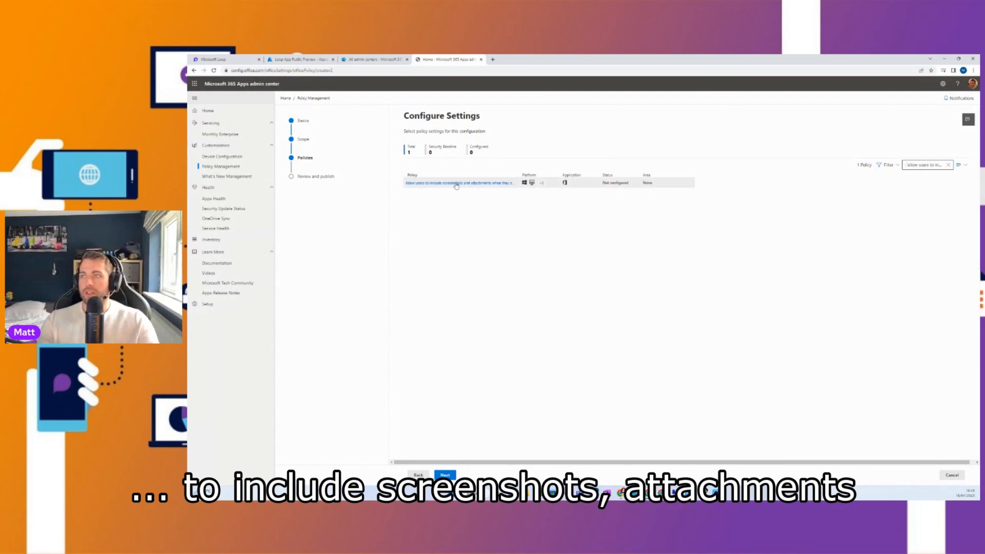
{"action": "left_click", "coordinate": [455, 184]}
{"action": "left_click", "coordinate": [846, 186]}
{"action": "left_click", "coordinate": [846, 207]}
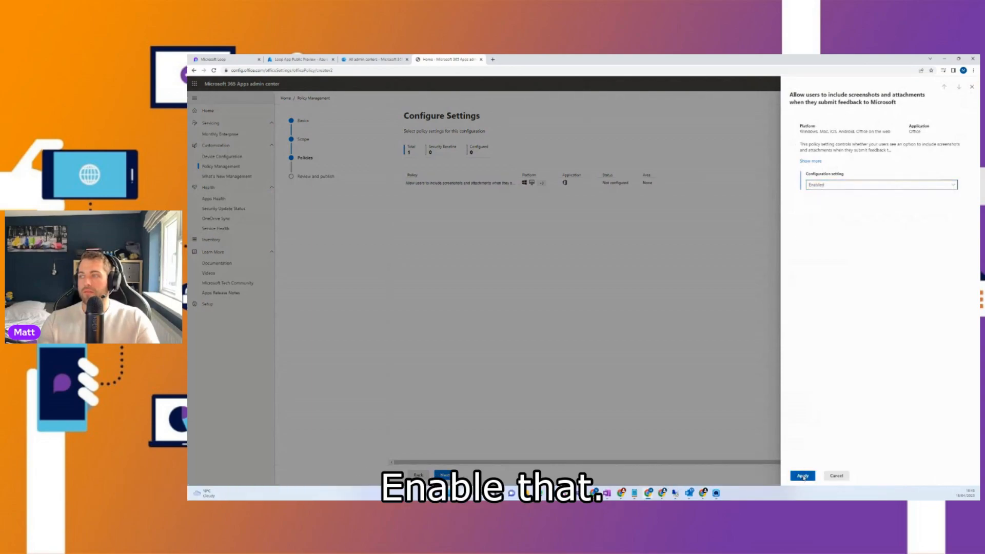
{"action": "left_click", "coordinate": [803, 477]}
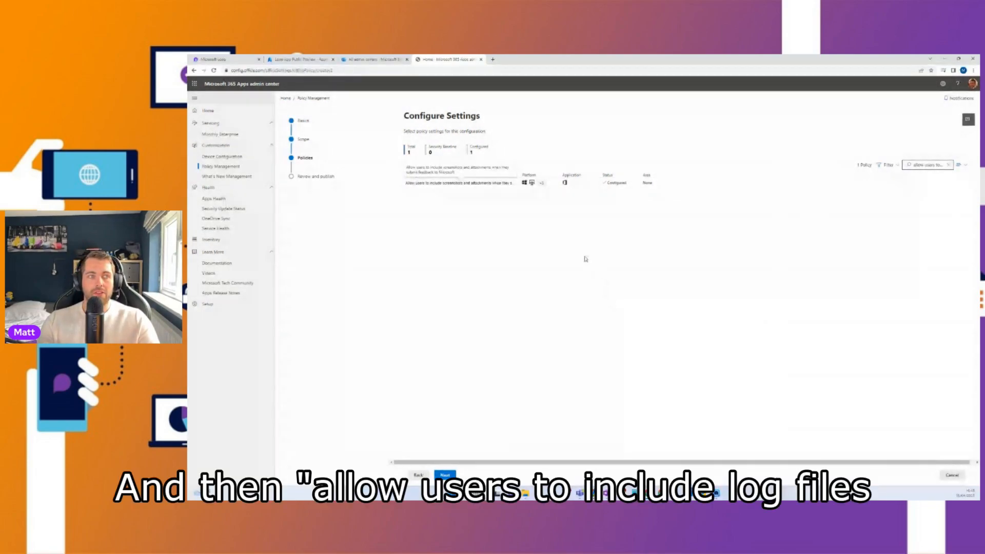
- Search for "allow users to include log" and set the policy for including log files and content samples with feedback to Enabled
{"action": "triple_click", "coordinate": [941, 164]}
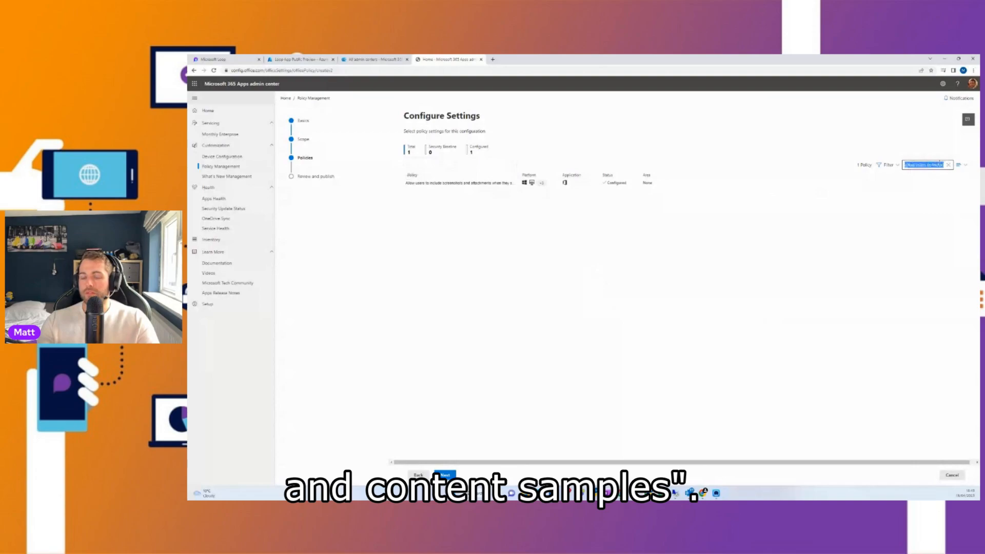
{"action": "type", "text": "allow"}
{"action": "type", "text": " users to include log"}
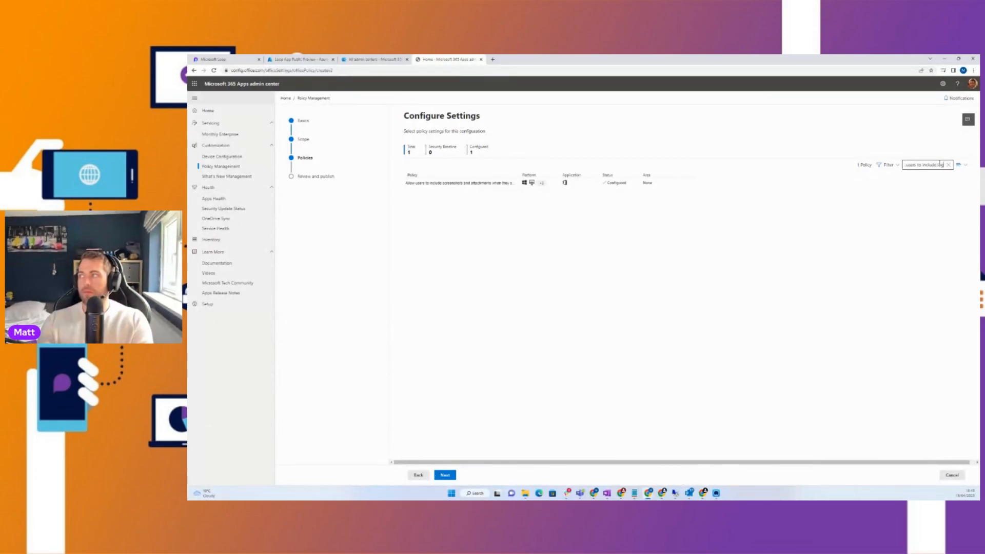
{"action": "left_click", "coordinate": [488, 183]}
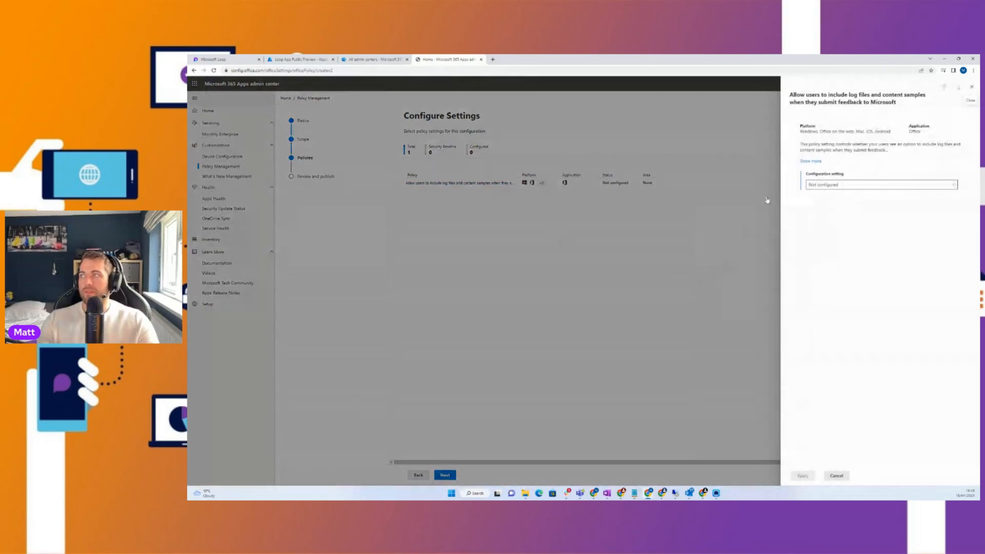
{"action": "left_click", "coordinate": [867, 185]}
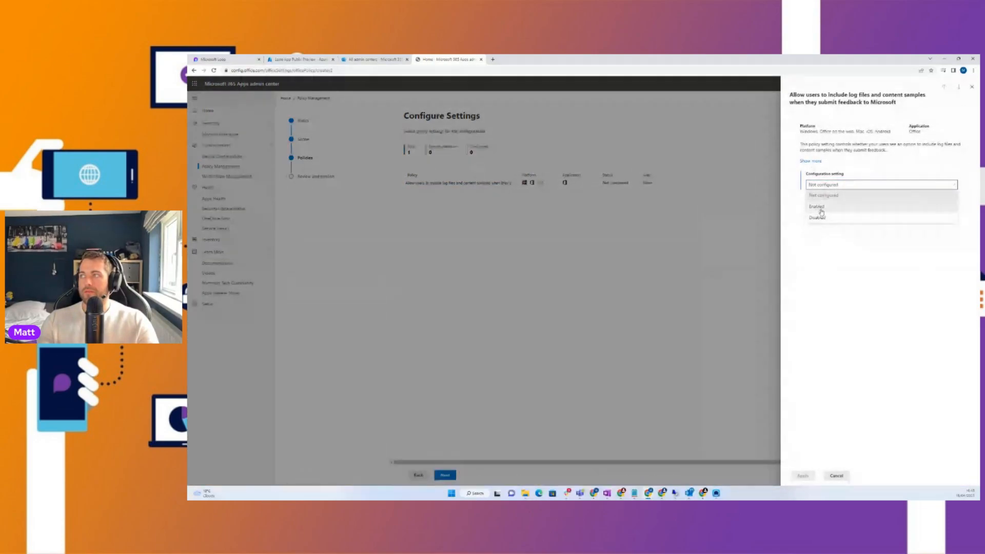
{"action": "left_click", "coordinate": [823, 212]}
{"action": "left_click", "coordinate": [803, 476]}
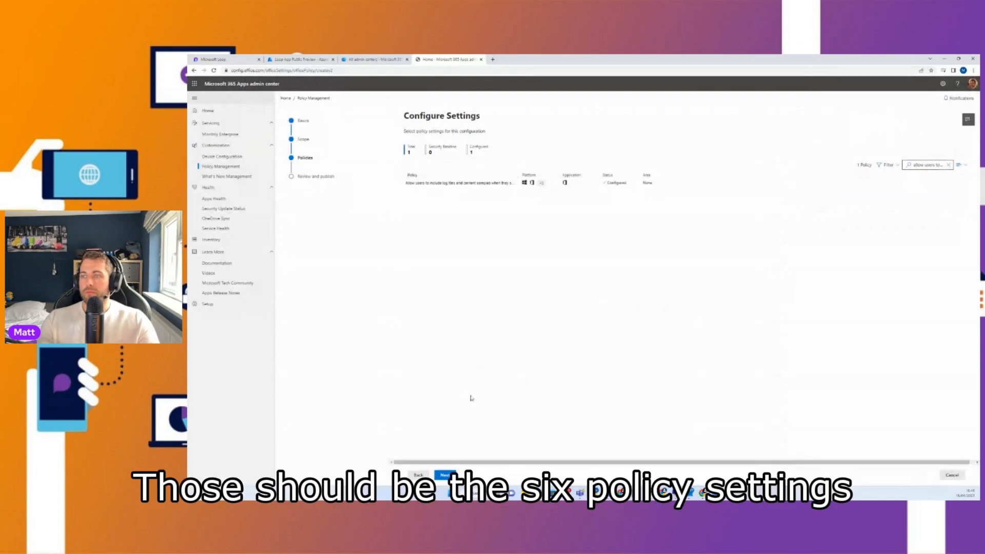
- Clear the policy search, proceed to the review, create the policy configuration and return to the configurations list
{"action": "left_click", "coordinate": [948, 165]}
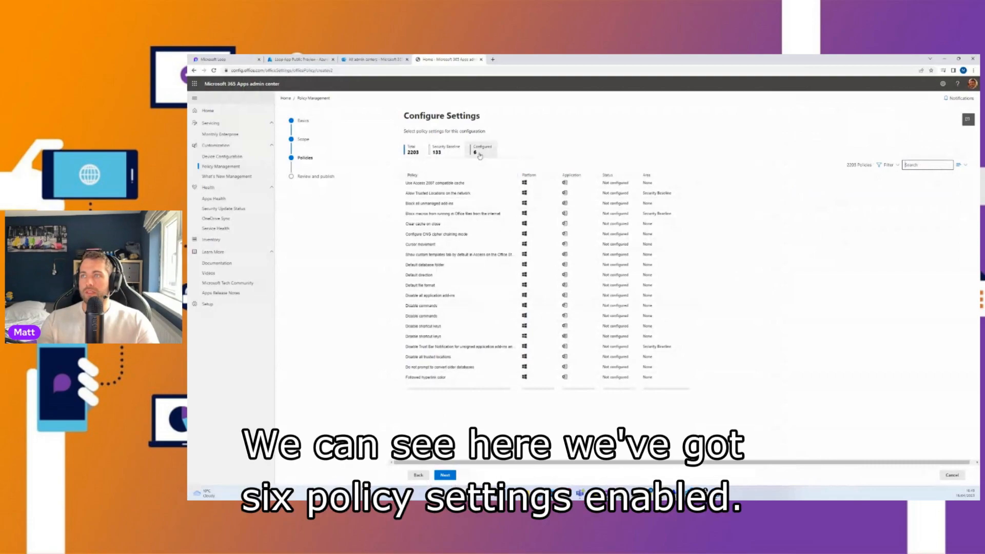
{"action": "left_click", "coordinate": [445, 476]}
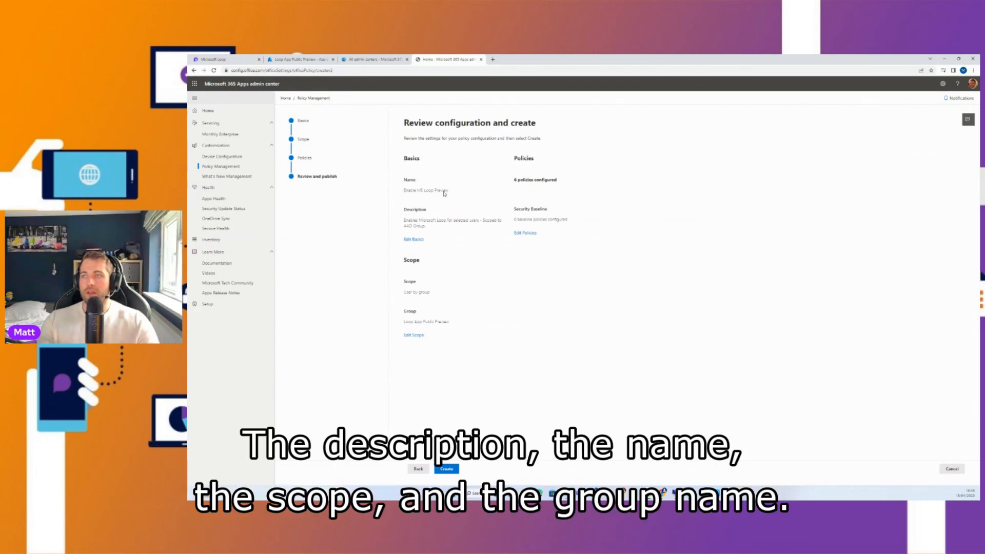
{"action": "left_click", "coordinate": [447, 469]}
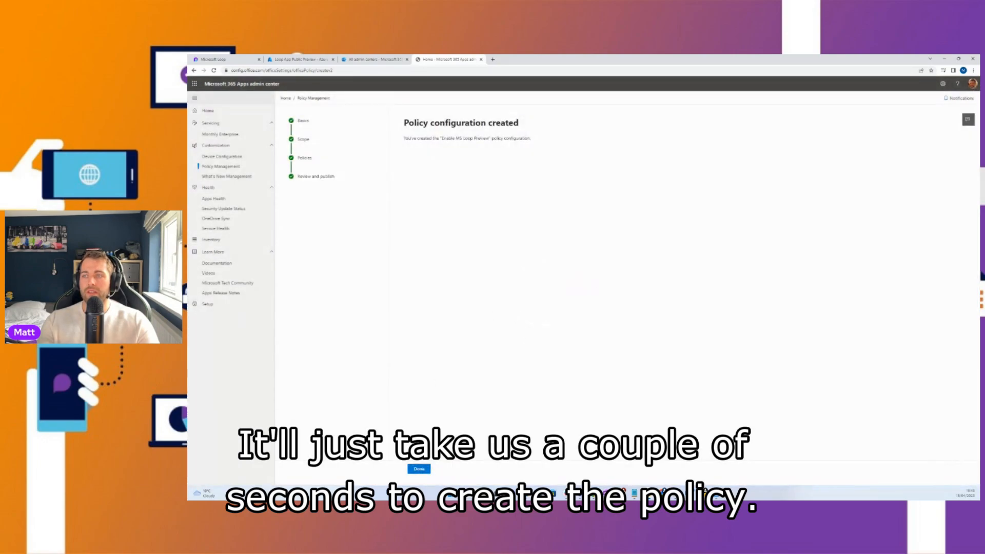
{"action": "left_click", "coordinate": [419, 469]}
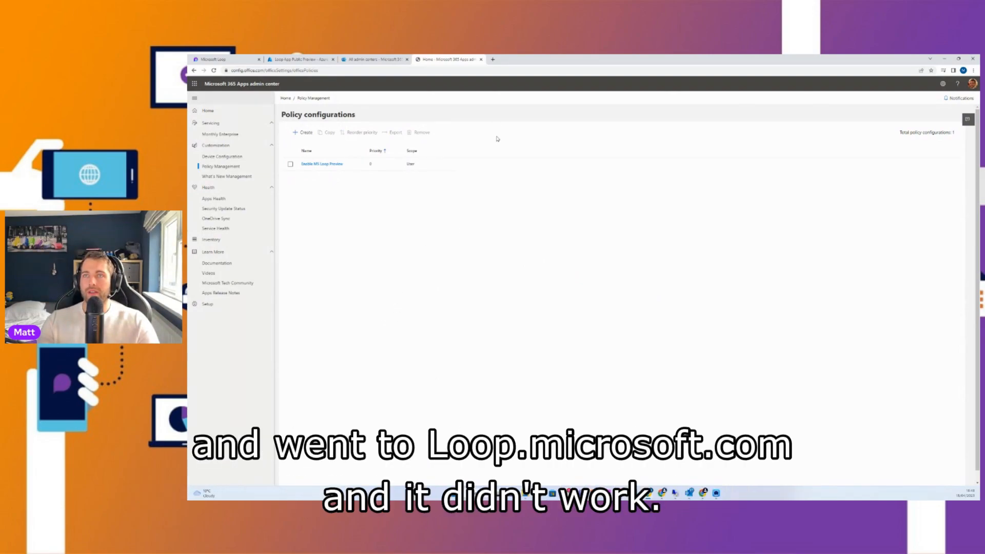
- Go to loop.microsoft.com in a new browser tab and open the Getting Started workspace
{"action": "left_click", "coordinate": [493, 59]}
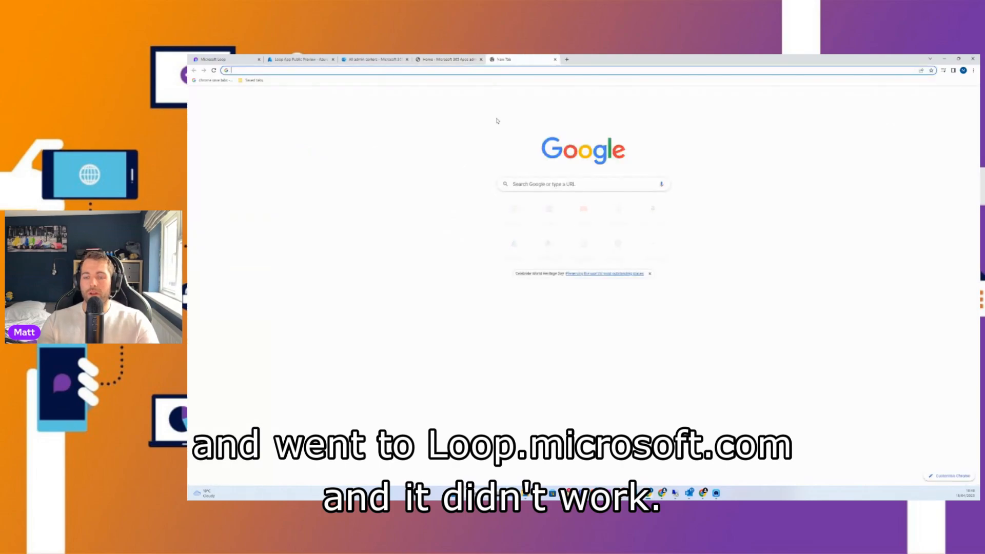
{"action": "type", "text": "loop"}
{"action": "key", "text": "Return"}
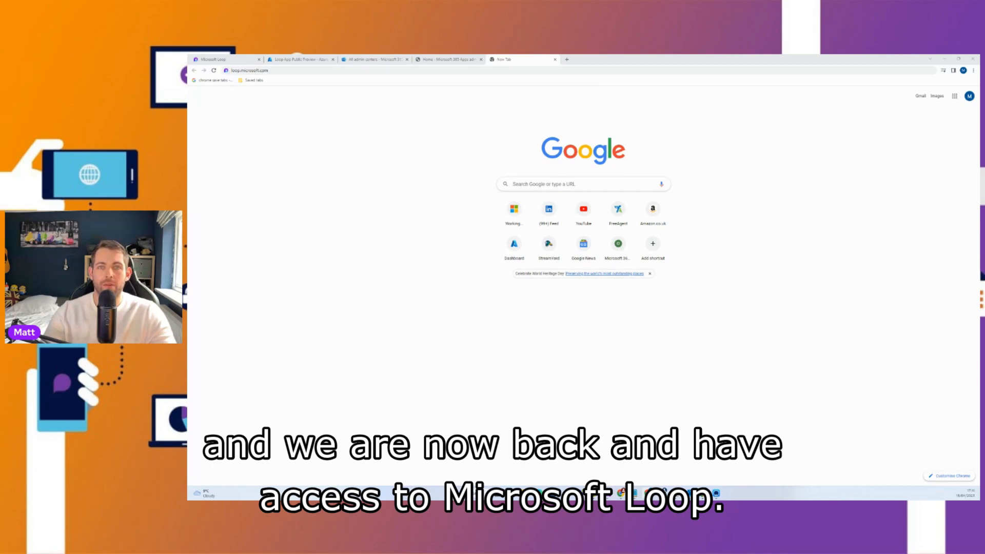
{"action": "key", "text": "Return"}
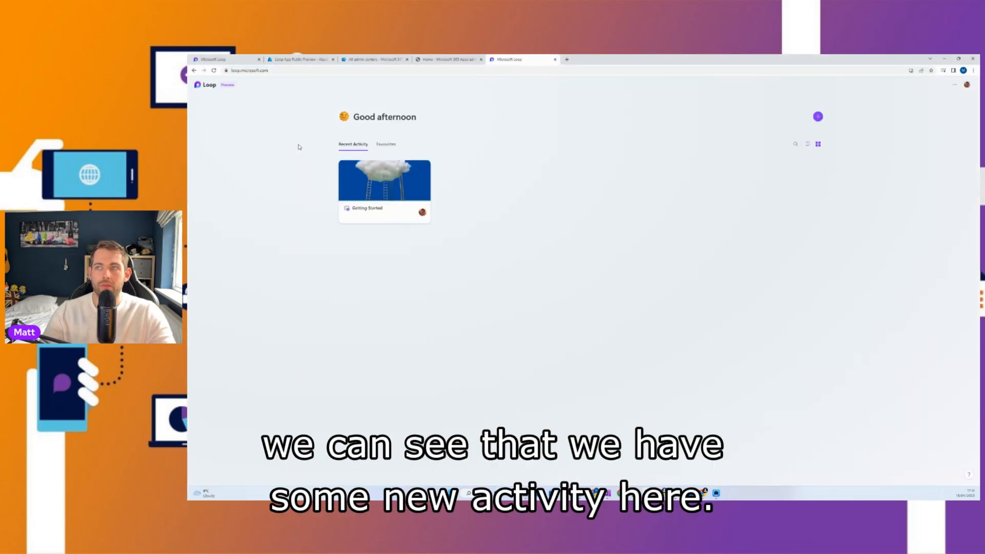
{"action": "left_click", "coordinate": [385, 190]}
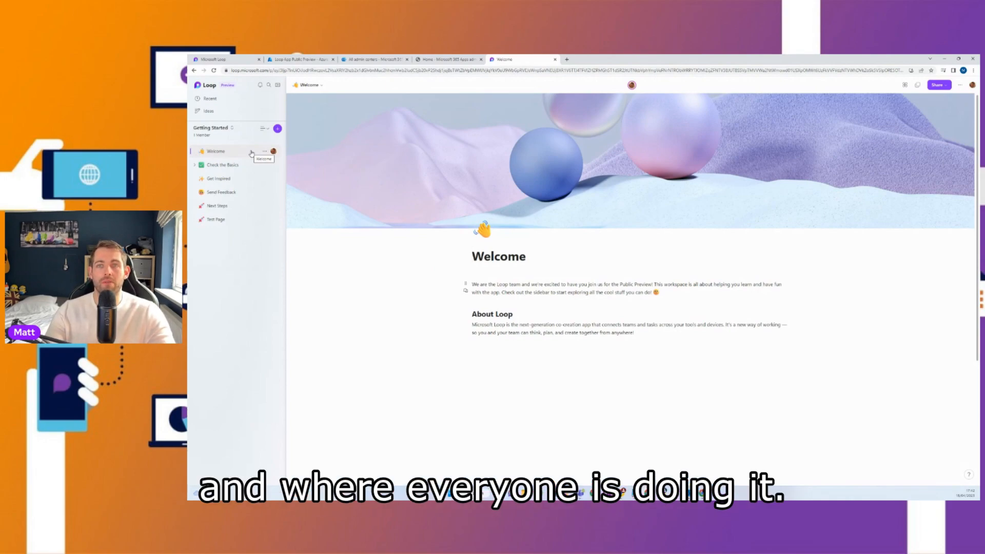
- Open the Check the Basics page and read through its page and workspace basics
{"action": "left_click", "coordinate": [229, 167]}
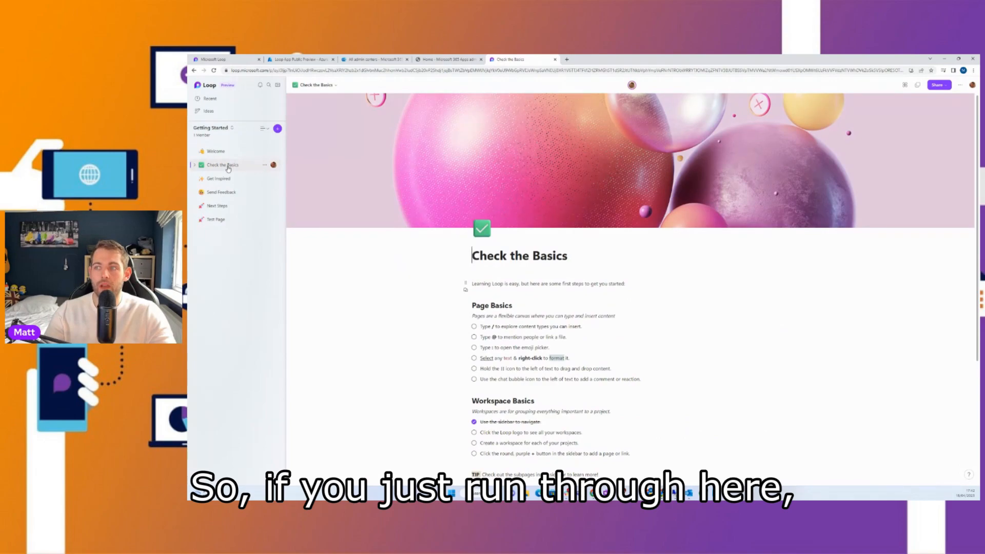
{"action": "scroll", "coordinate": [374, 292], "scroll_direction": "down", "scroll_amount": 2}
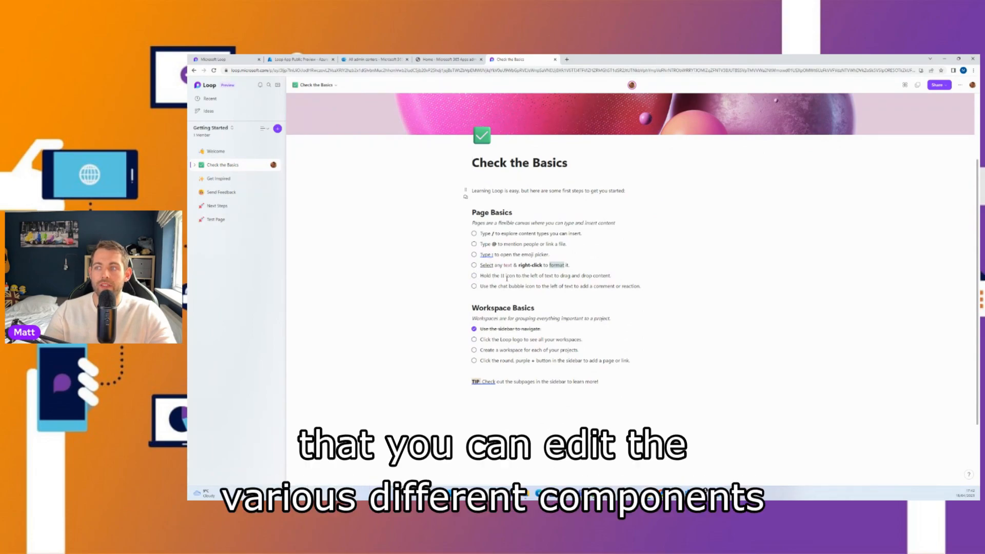
{"action": "scroll", "coordinate": [508, 277], "scroll_direction": "down", "scroll_amount": 2}
{"action": "scroll", "coordinate": [502, 300], "scroll_direction": "up", "scroll_amount": 5}
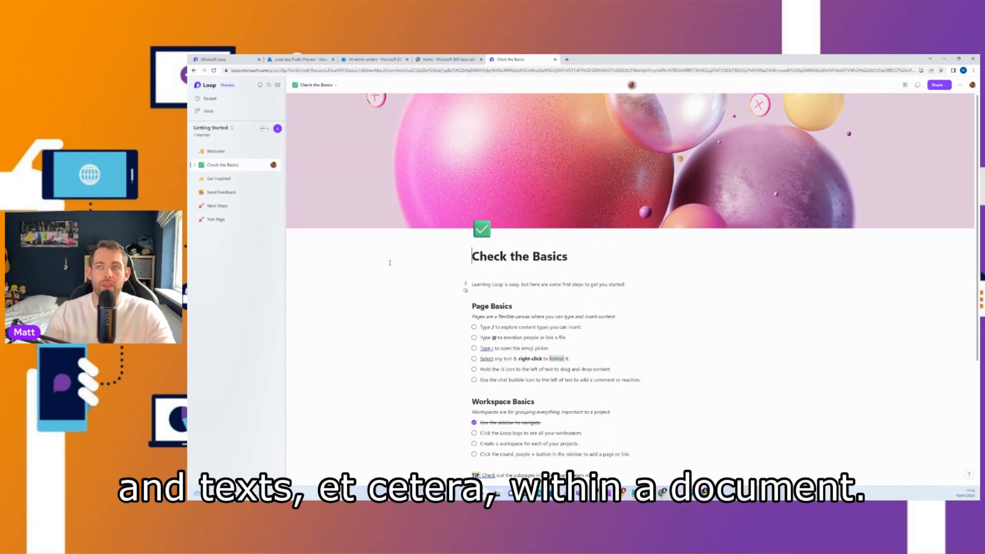
- Open Test Page and examine its title, cover and the emoji choices for the page icon
{"action": "left_click", "coordinate": [214, 219]}
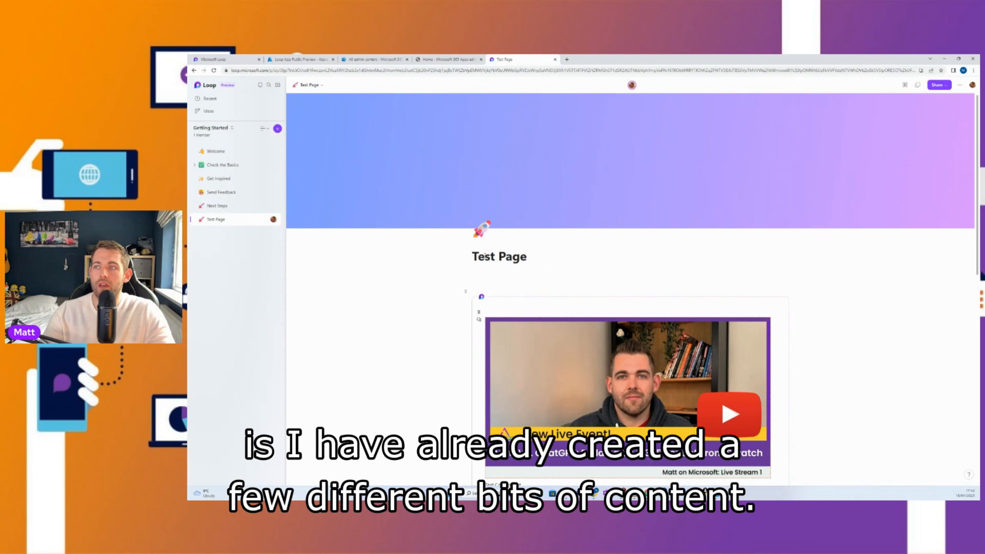
{"action": "left_click_drag", "start_coordinate": [471, 256], "coordinate": [539, 256]}
{"action": "left_click", "coordinate": [539, 256]}
{"action": "mouse_move", "coordinate": [590, 147]}
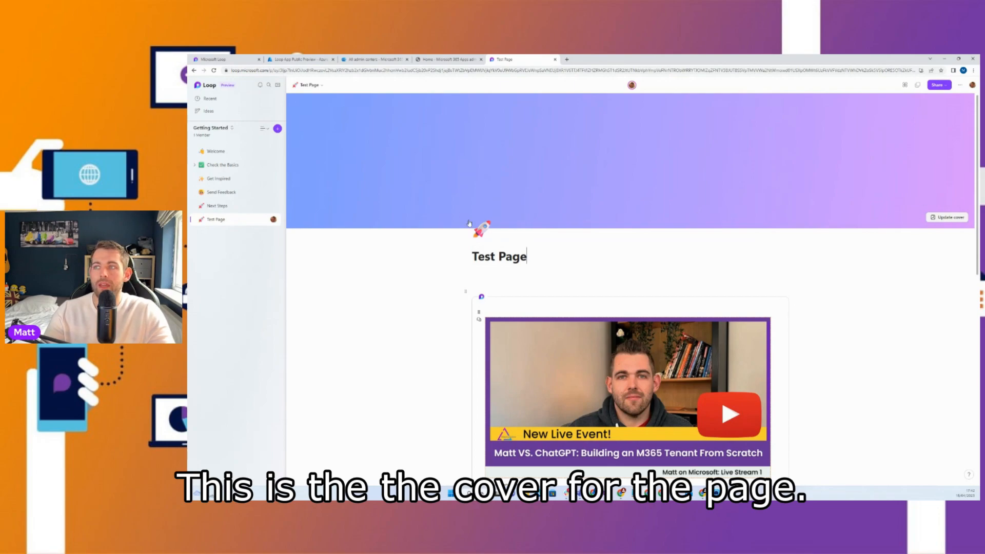
{"action": "left_click", "coordinate": [482, 235]}
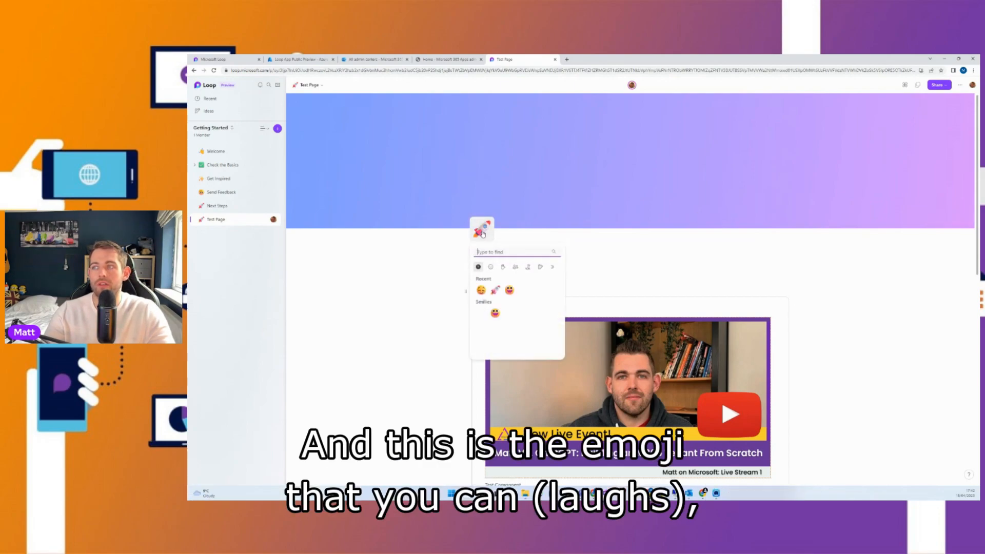
{"action": "left_click", "coordinate": [383, 258]}
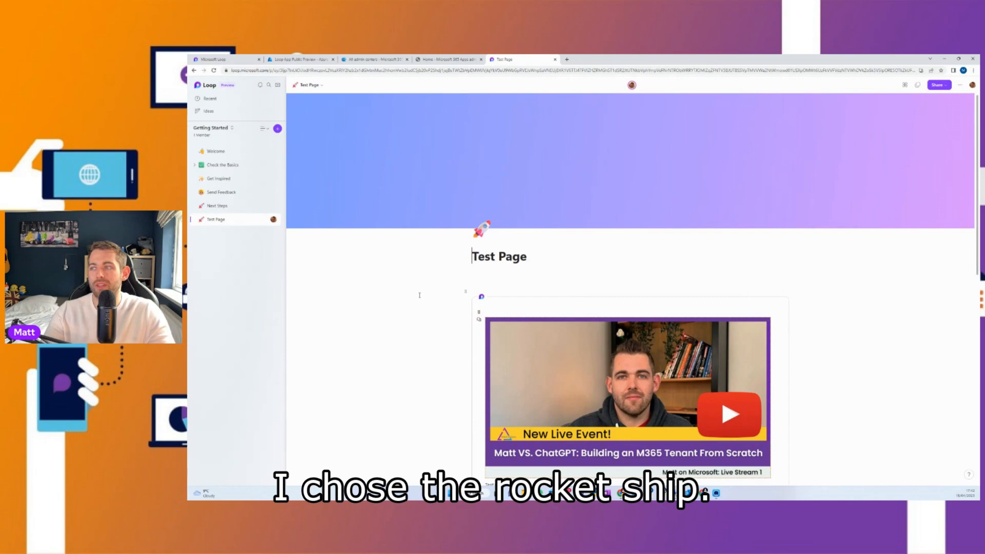
- Examine the Loop component with the image and text on Test Page, placing the cursor in its last line
{"action": "scroll", "coordinate": [400, 272], "scroll_direction": "down", "scroll_amount": 1}
{"action": "scroll", "coordinate": [418, 292], "scroll_direction": "down", "scroll_amount": 2}
{"action": "scroll", "coordinate": [418, 292], "scroll_direction": "down", "scroll_amount": 1}
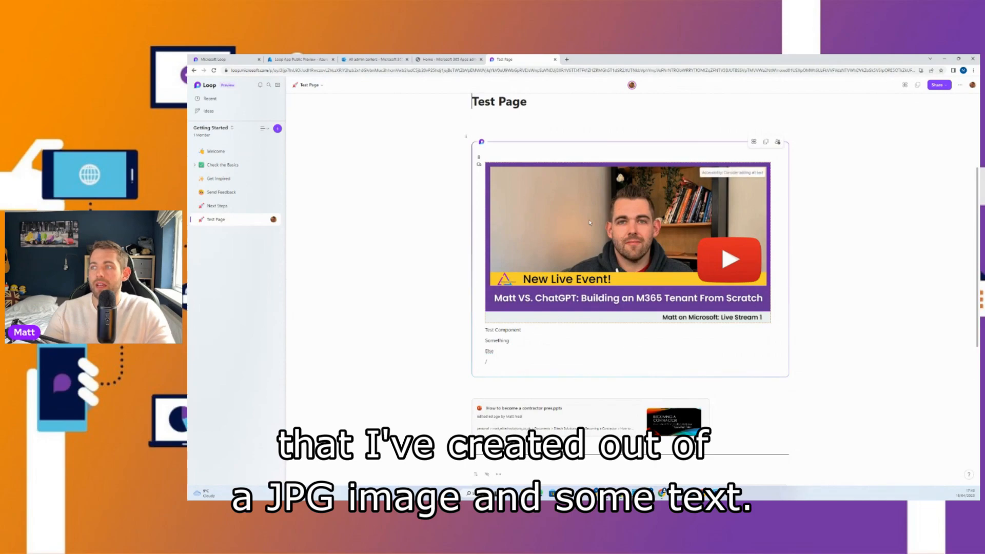
{"action": "left_click", "coordinate": [499, 369]}
{"action": "type", "text": "Else"}
{"action": "key", "text": "Return"}
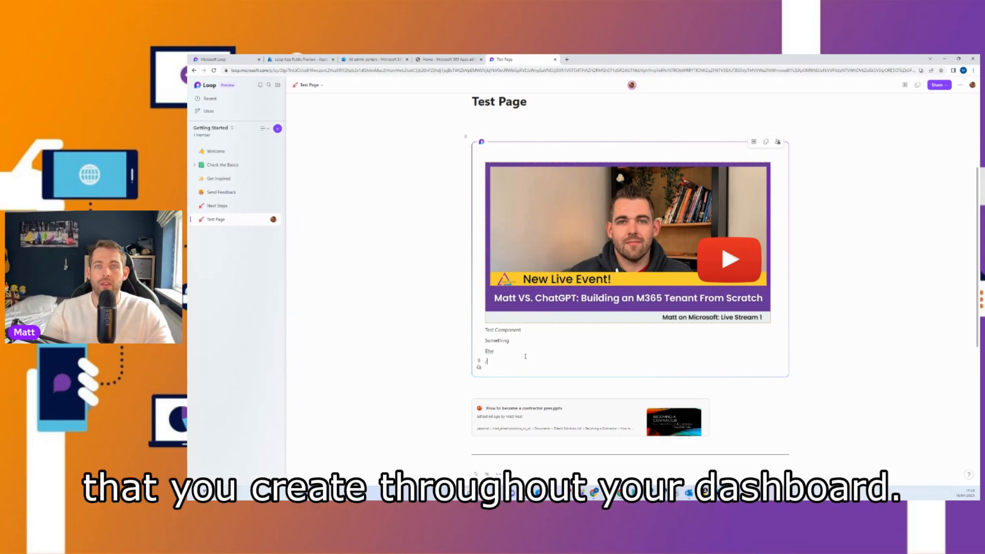
- Move the "Something" / "Else" row of the basic two-column table to the third row
{"action": "scroll", "coordinate": [584, 357], "scroll_direction": "down", "scroll_amount": 5}
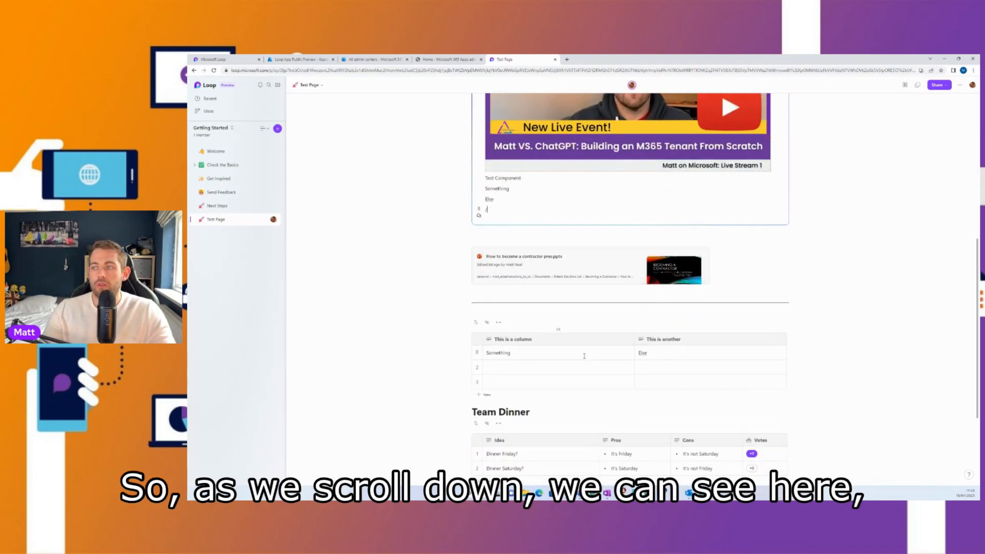
{"action": "scroll", "coordinate": [584, 356], "scroll_direction": "down", "scroll_amount": 3}
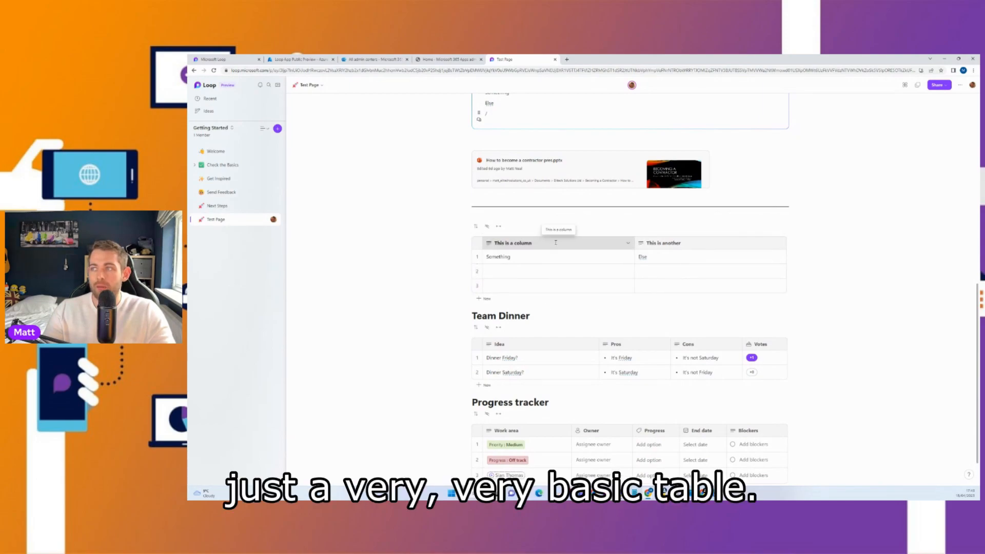
{"action": "left_click", "coordinate": [476, 256]}
{"action": "left_click_drag", "start_coordinate": [477, 257], "coordinate": [479, 287]}
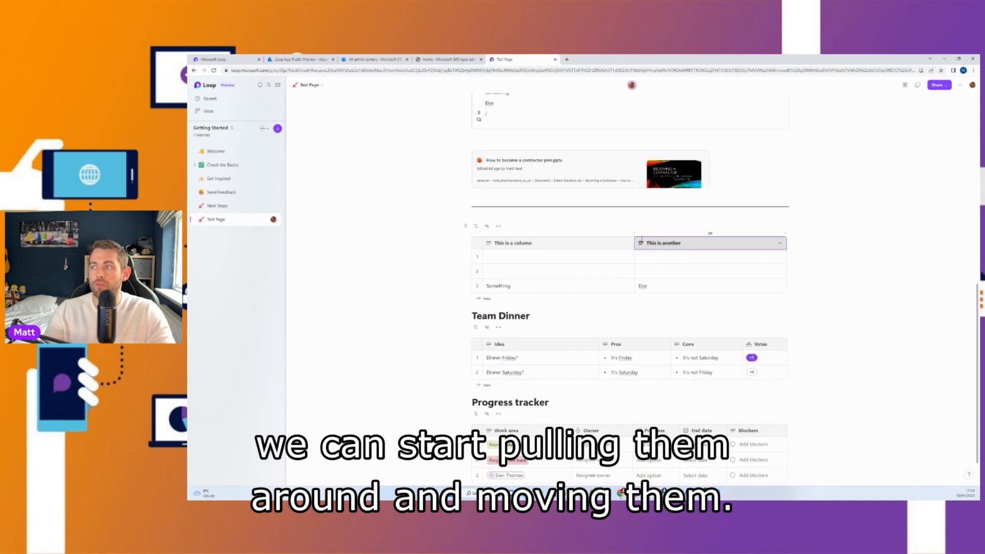
- Look through the column type and label group options for the "This is another" column, leaving its type as it is
{"action": "left_click", "coordinate": [780, 245]}
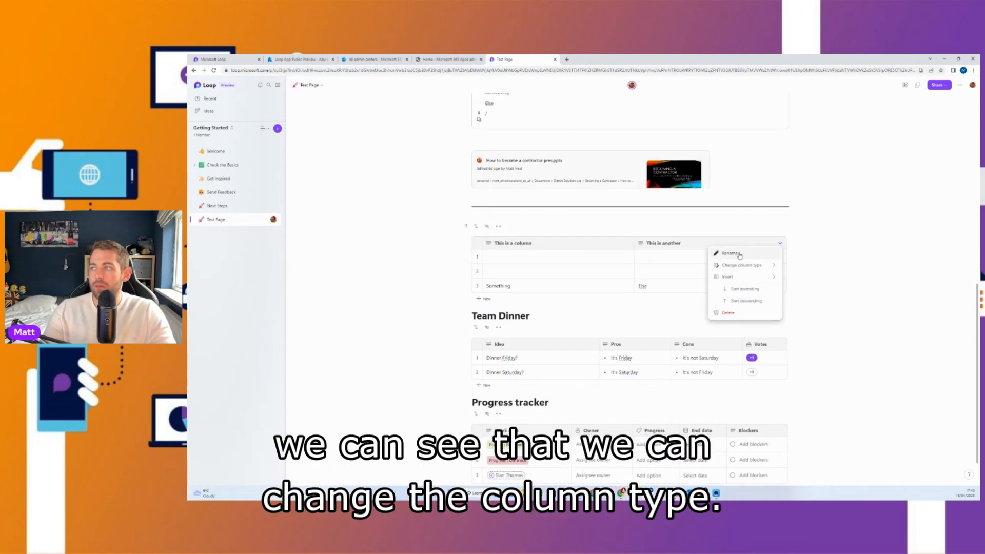
{"action": "mouse_move", "coordinate": [736, 267]}
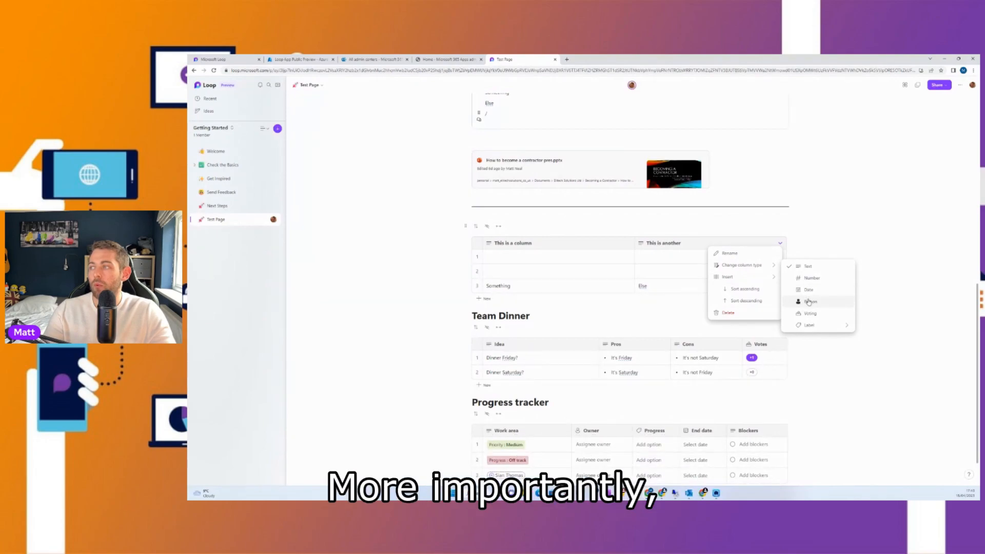
{"action": "mouse_move", "coordinate": [810, 328]}
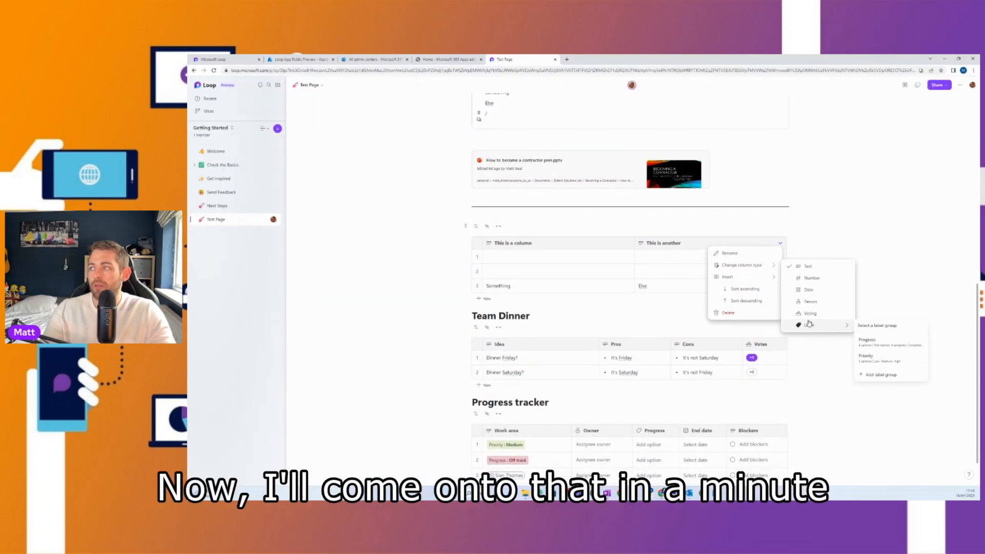
{"action": "left_click", "coordinate": [835, 211]}
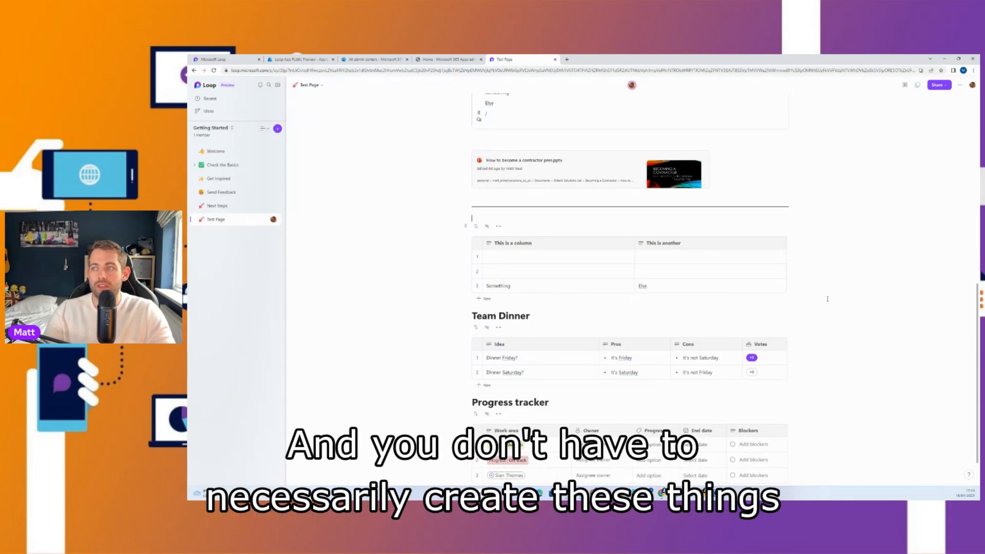
- Examine the Team Dinner voting table and the Progress tracker table's priority label and column headings
{"action": "scroll", "coordinate": [838, 294], "scroll_direction": "down", "scroll_amount": 1}
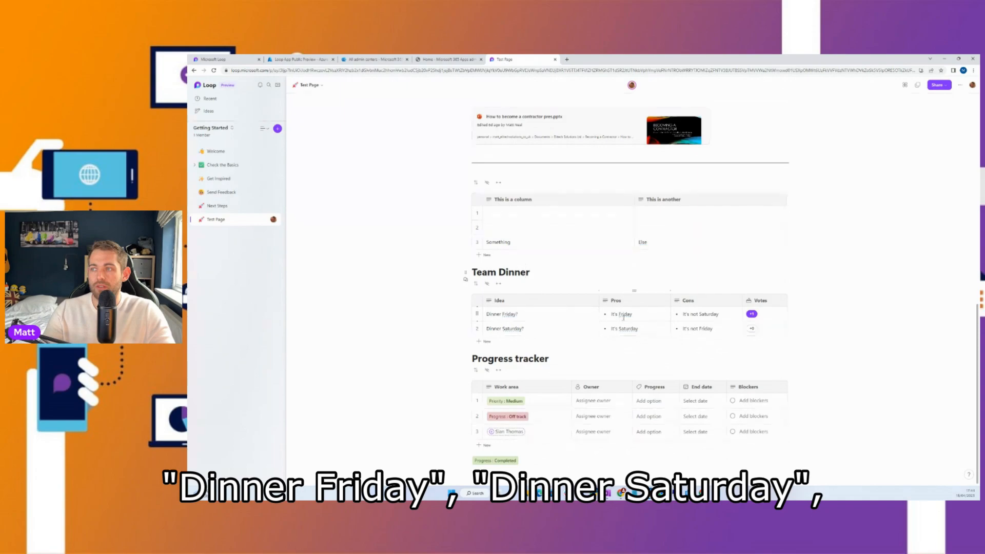
{"action": "mouse_move", "coordinate": [750, 315]}
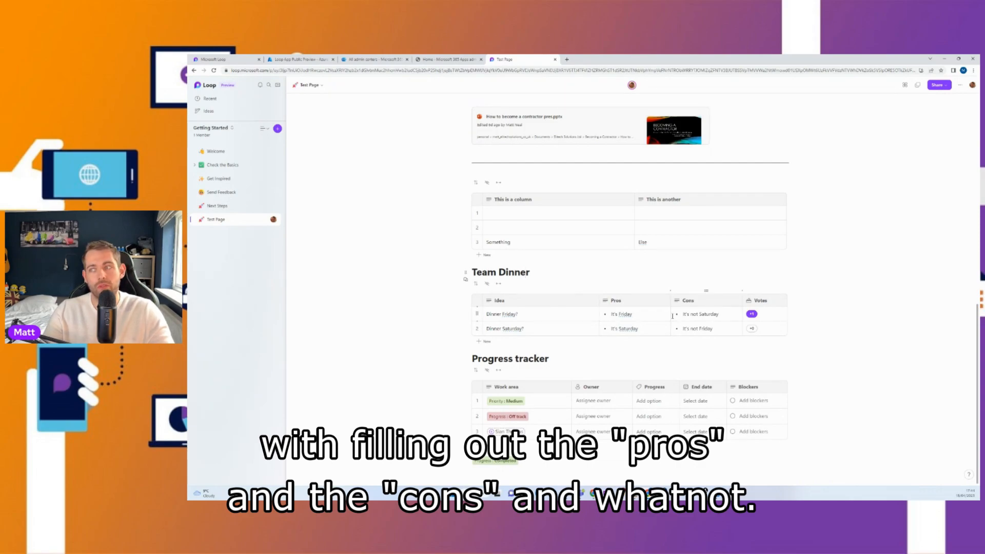
{"action": "left_click_drag", "start_coordinate": [473, 358], "coordinate": [548, 358]}
{"action": "left_click", "coordinate": [546, 359]}
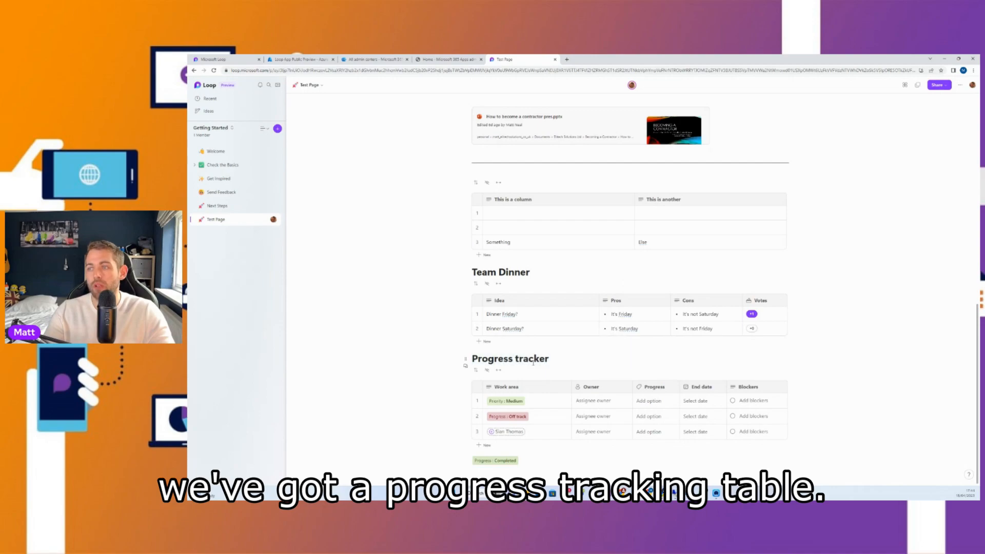
{"action": "left_click", "coordinate": [527, 401]}
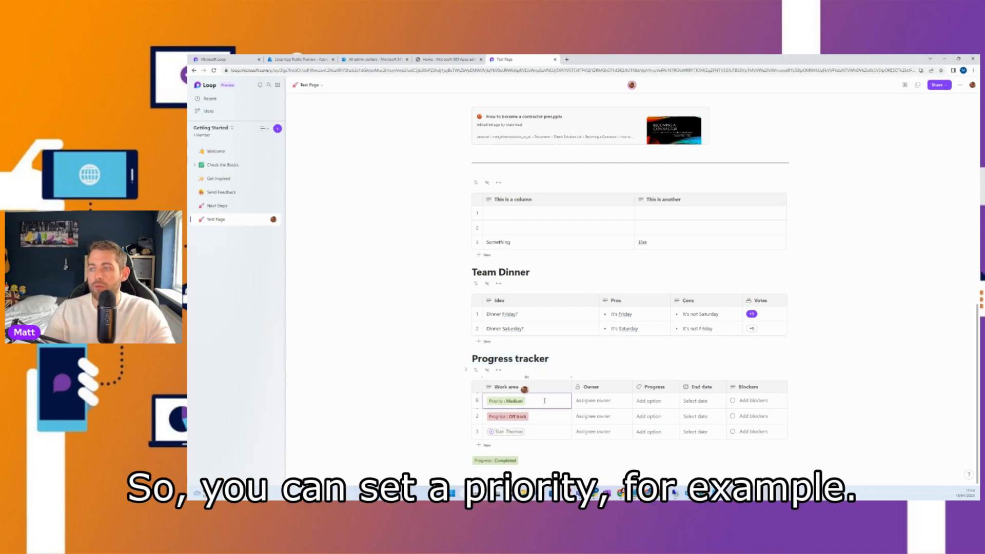
{"action": "left_click_drag", "start_coordinate": [480, 401], "coordinate": [496, 403]}
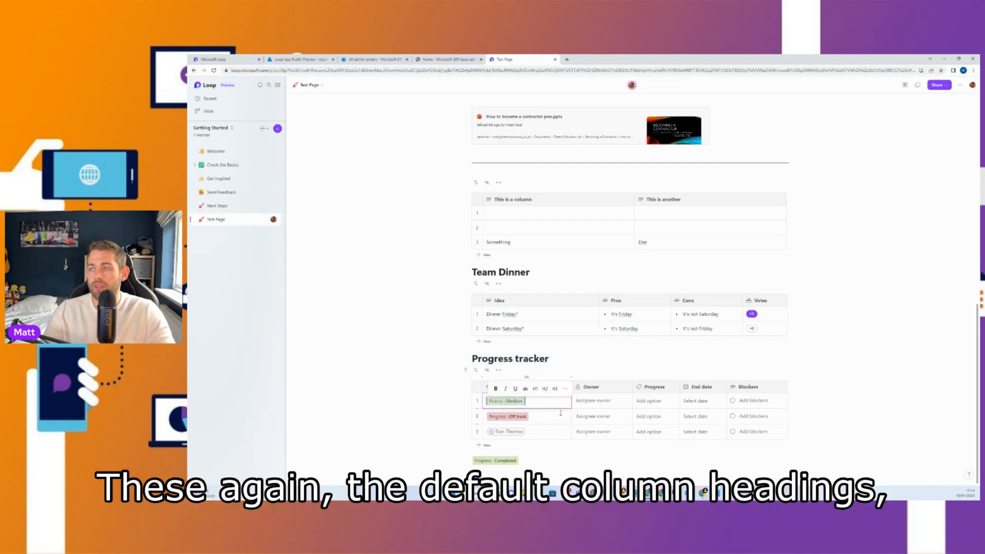
{"action": "left_click", "coordinate": [517, 388]}
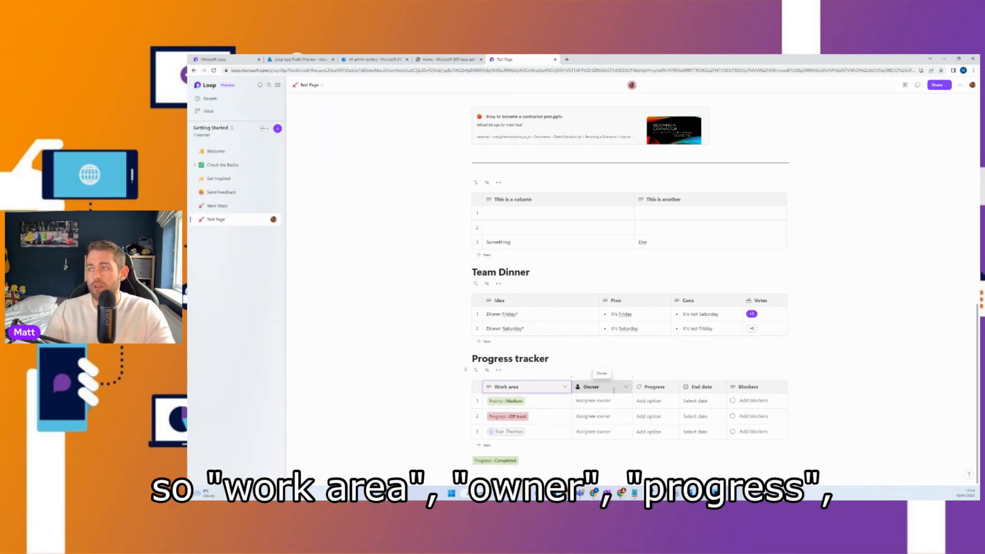
- Look through the Blockers, End date, Progress and Owner cell options in the Progress tracker's first rows, leaving the cells unset
{"action": "left_click", "coordinate": [756, 401]}
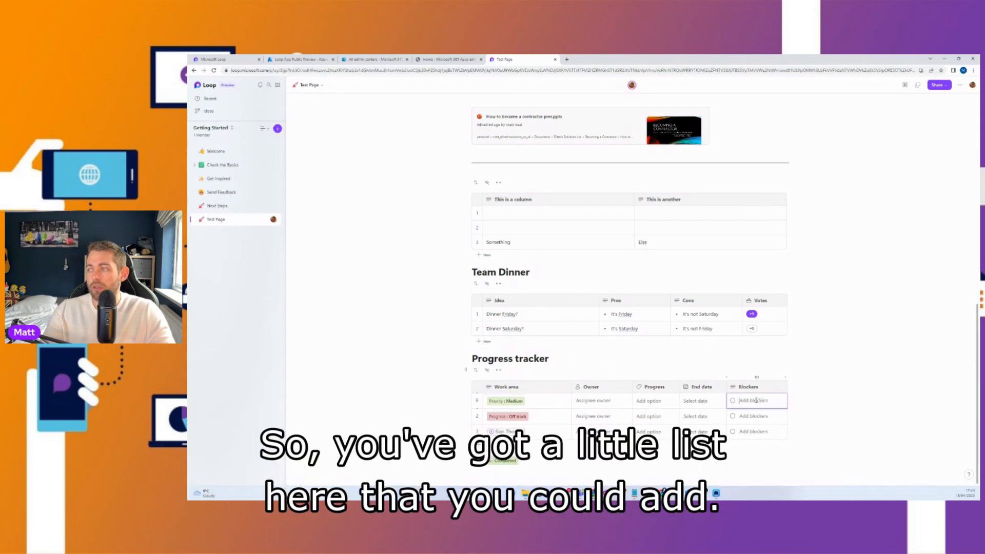
{"action": "left_click", "coordinate": [703, 401]}
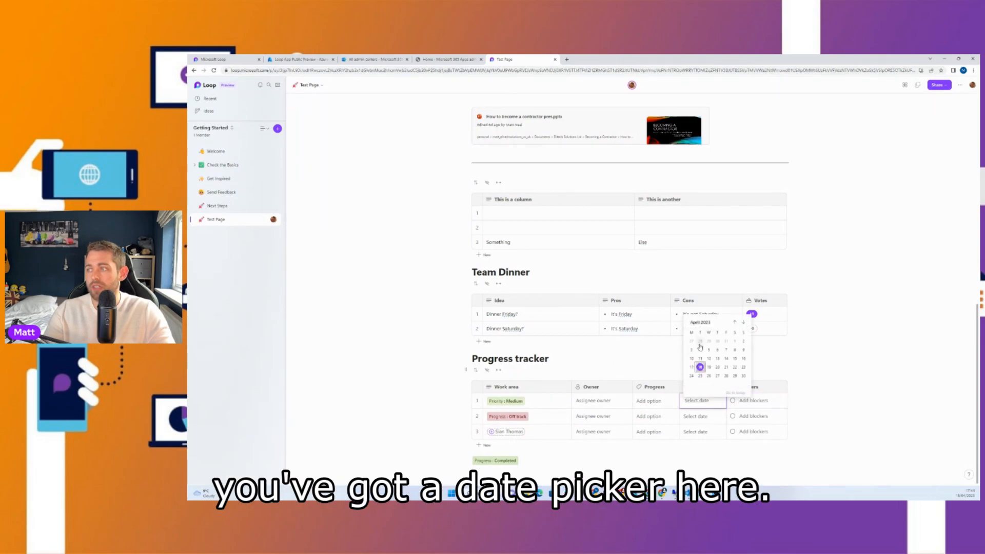
{"action": "left_click", "coordinate": [703, 416]}
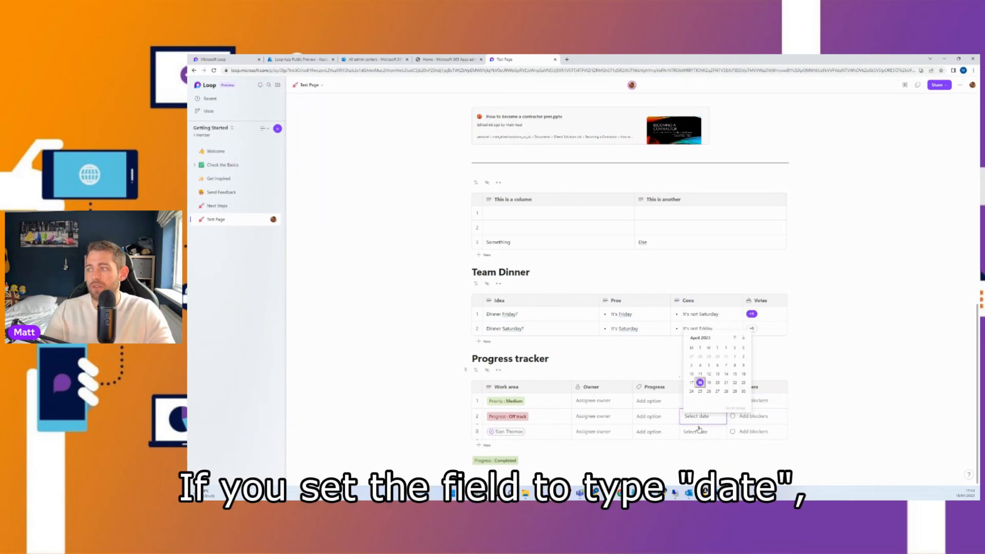
{"action": "left_click", "coordinate": [645, 401]}
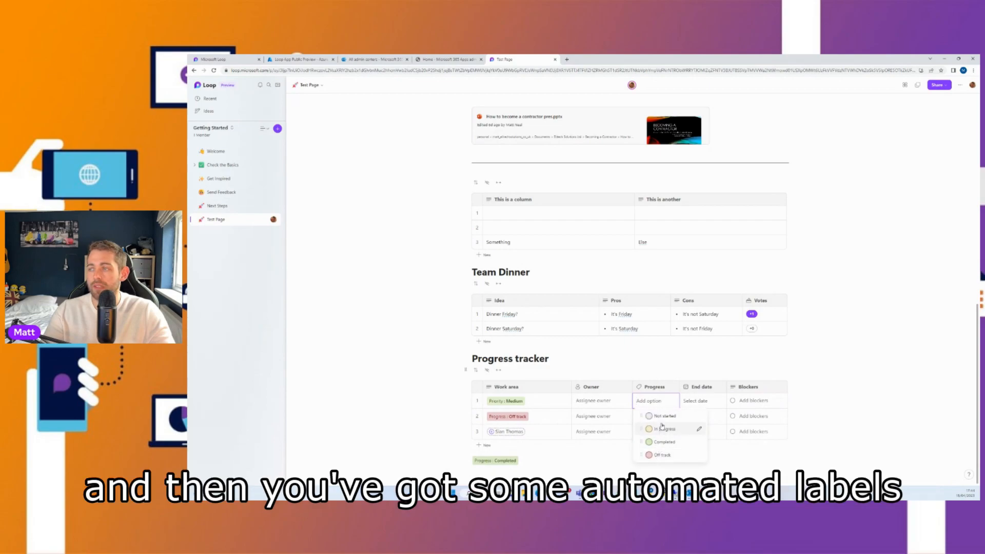
{"action": "left_click", "coordinate": [597, 403]}
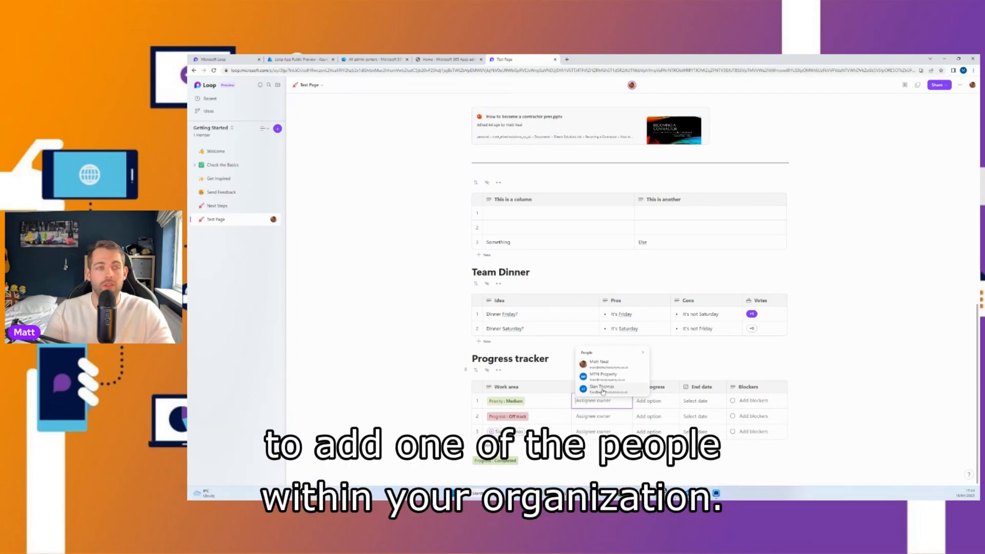
{"action": "left_click", "coordinate": [378, 395]}
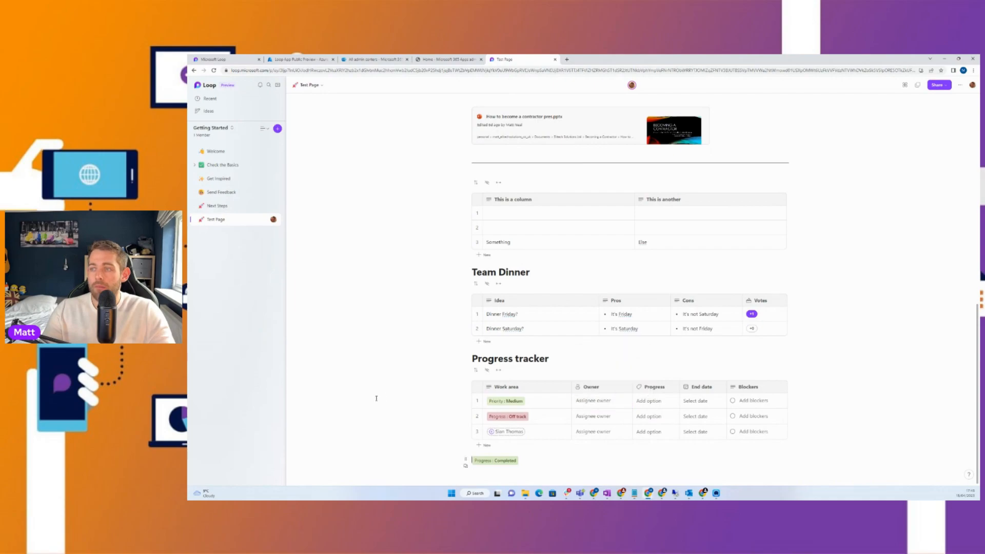
- Replace the person mention in the Progress tracker's third Work area cell with "@" and look through the people and file suggestions
{"action": "left_click", "coordinate": [535, 433]}
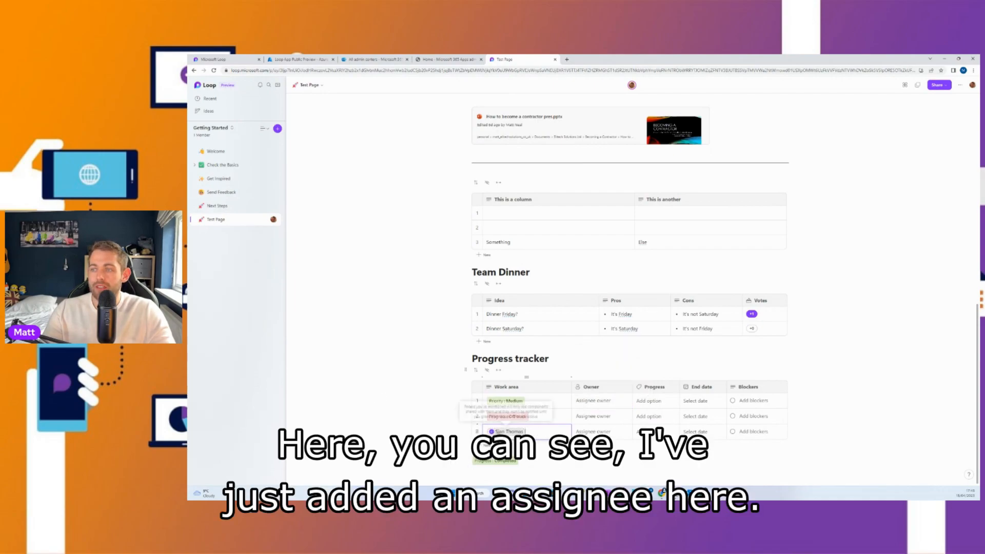
{"action": "key", "text": "BackSpace"}
{"action": "type", "text": "@"}
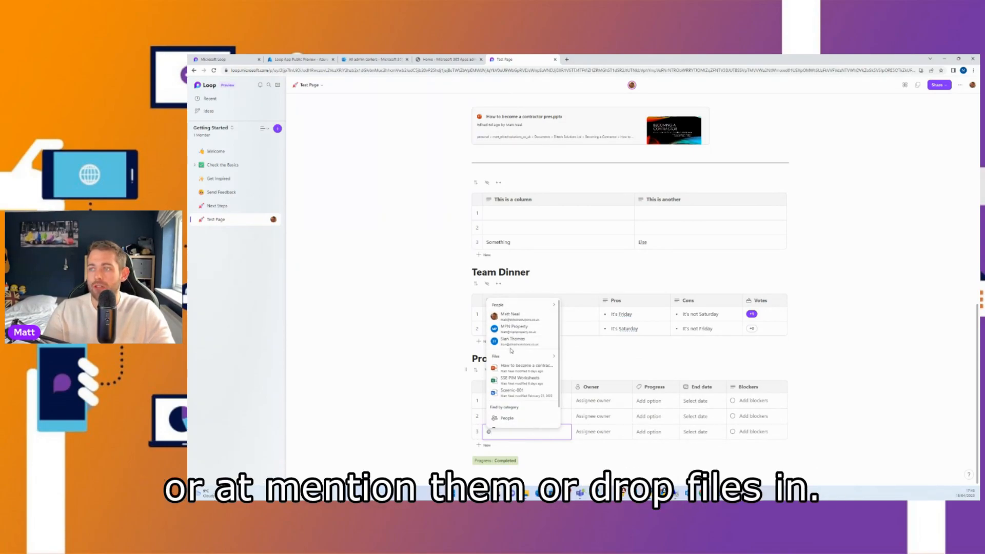
{"action": "scroll", "coordinate": [508, 339], "scroll_direction": "down", "scroll_amount": 1}
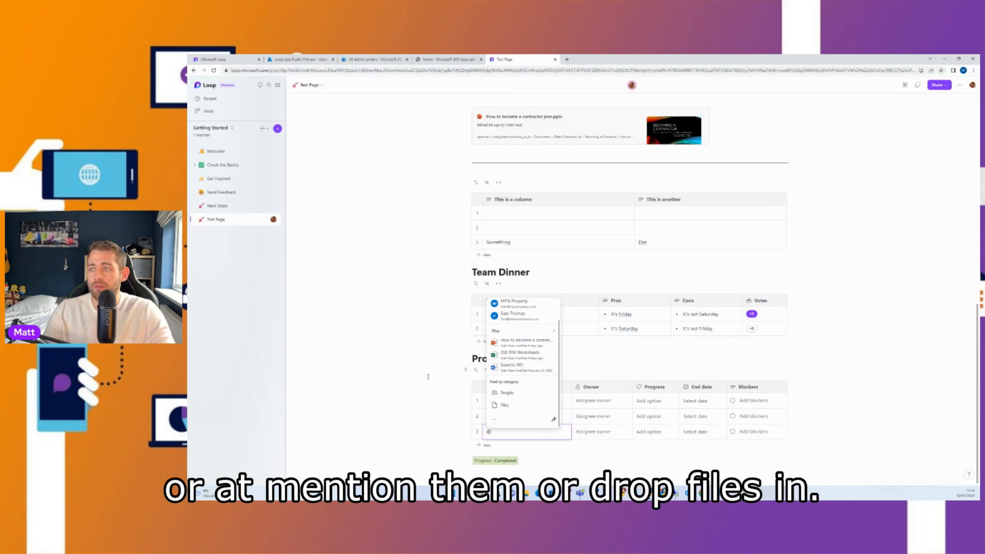
{"action": "left_click", "coordinate": [476, 441]}
{"action": "left_click", "coordinate": [534, 417]}
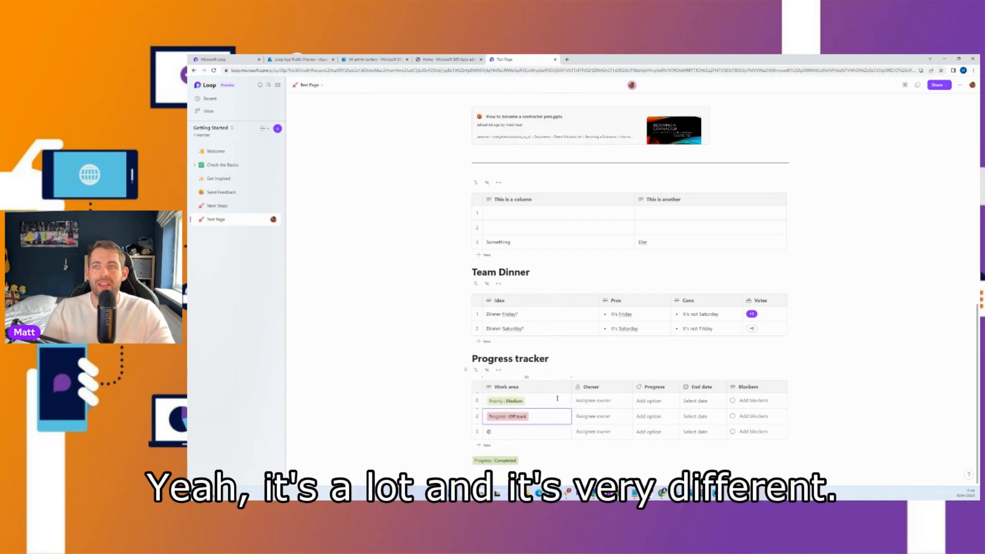
- Review Test Page from the Loop component and linked presentation down to the basic, Team Dinner and Progress tracker tables
{"action": "scroll", "coordinate": [557, 399], "scroll_direction": "up", "scroll_amount": 3}
{"action": "scroll", "coordinate": [557, 397], "scroll_direction": "down", "scroll_amount": 2}
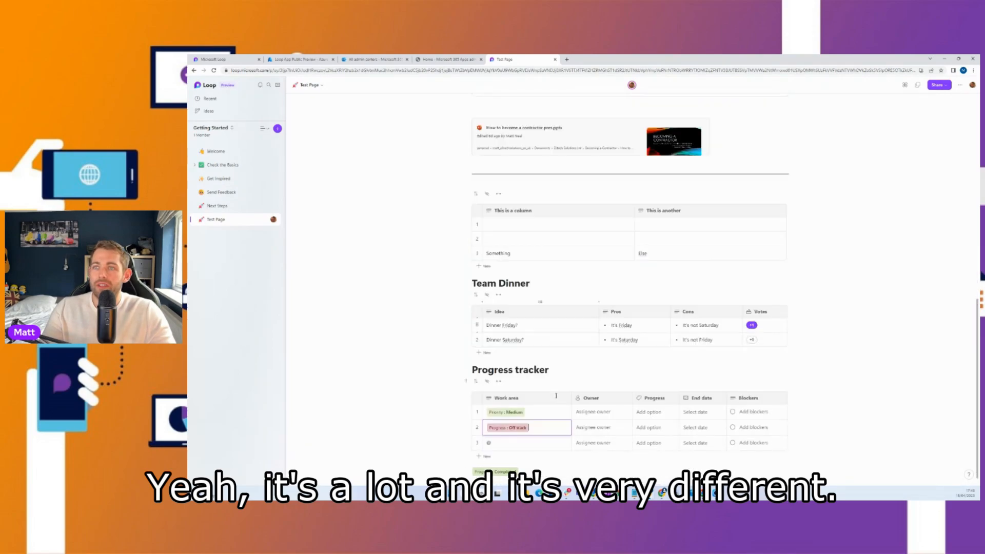
{"action": "scroll", "coordinate": [556, 395], "scroll_direction": "up", "scroll_amount": 3}
{"action": "scroll", "coordinate": [556, 396], "scroll_direction": "up", "scroll_amount": 5}
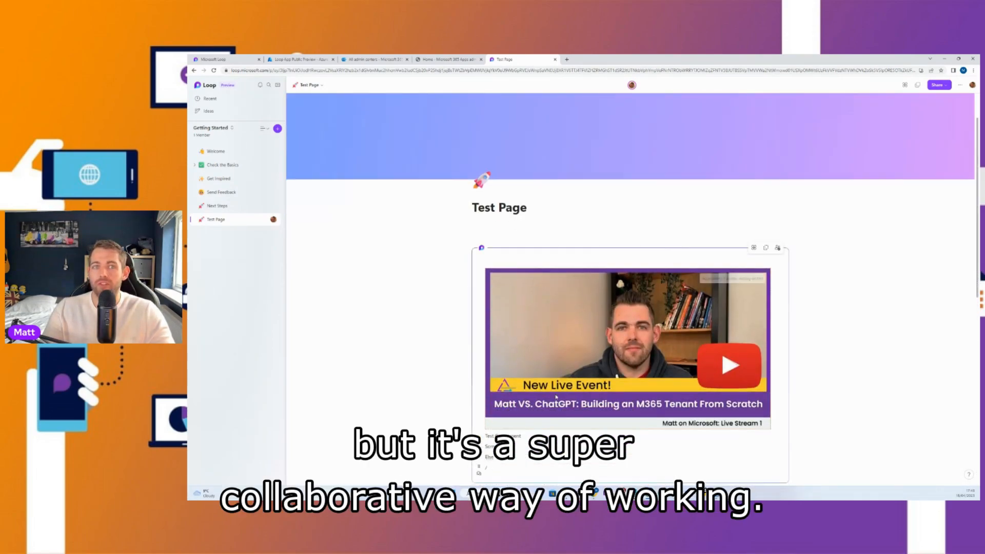
{"action": "scroll", "coordinate": [556, 397], "scroll_direction": "down", "scroll_amount": 2}
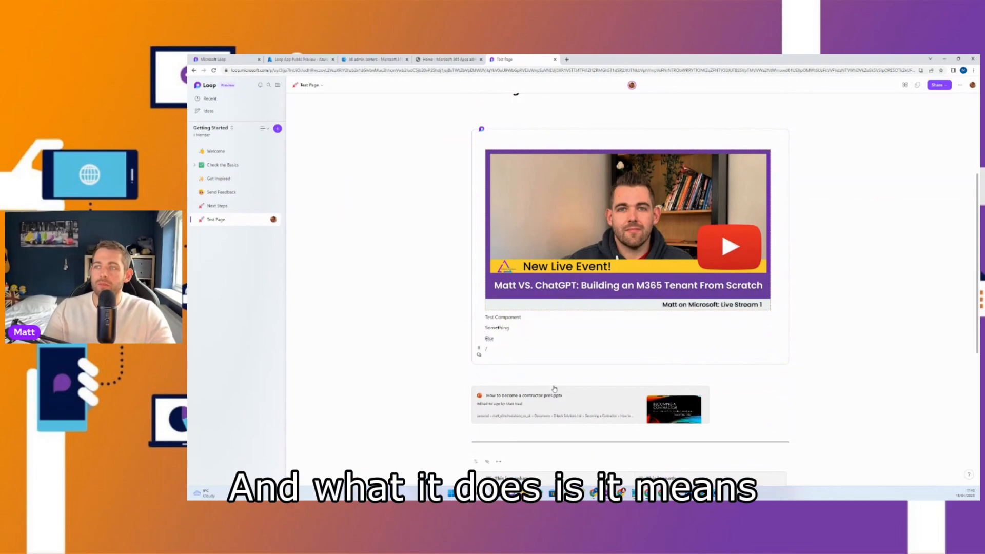
{"action": "scroll", "coordinate": [554, 388], "scroll_direction": "up", "scroll_amount": 1}
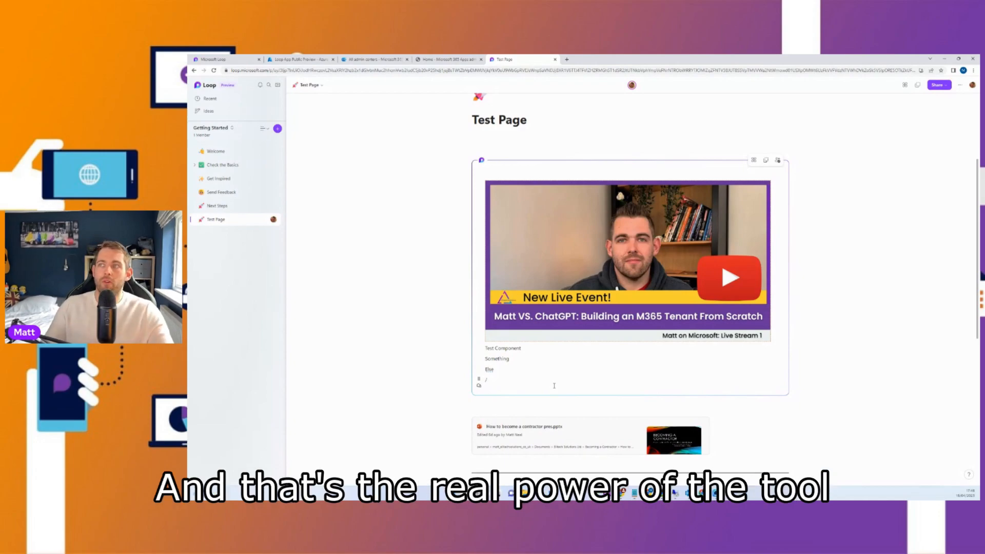
{"action": "scroll", "coordinate": [555, 386], "scroll_direction": "down", "scroll_amount": 3}
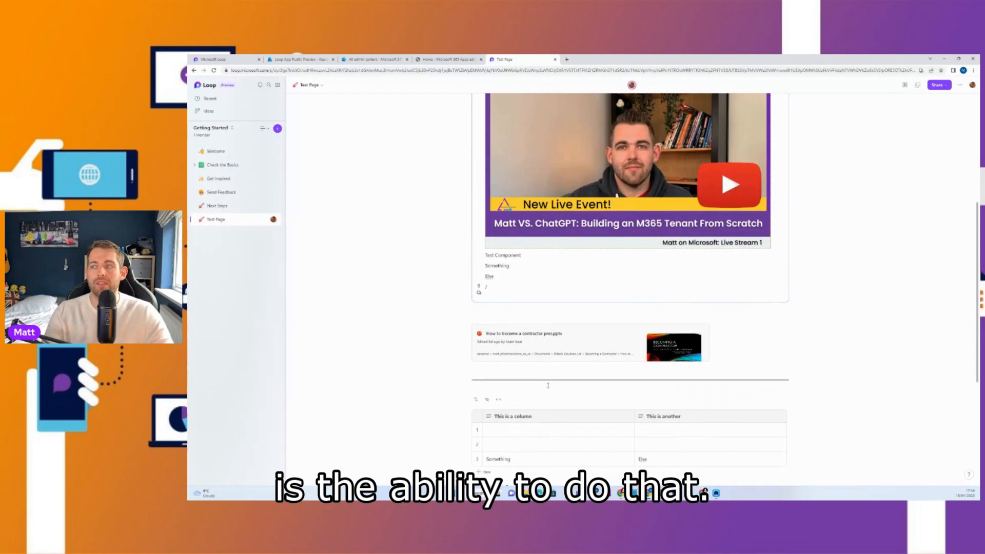
{"action": "scroll", "coordinate": [548, 385], "scroll_direction": "down", "scroll_amount": 4}
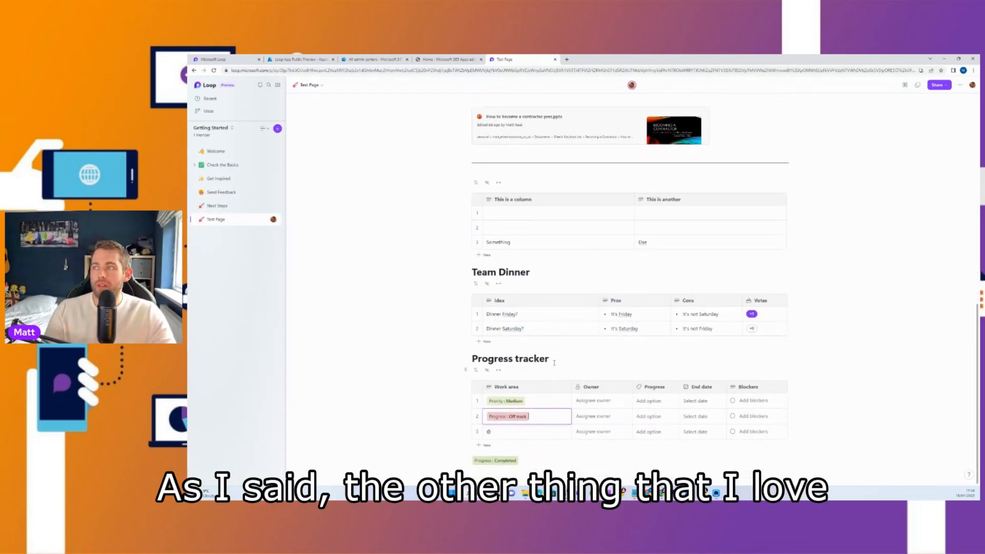
{"action": "scroll", "coordinate": [564, 377], "scroll_direction": "up", "scroll_amount": 5}
{"action": "scroll", "coordinate": [579, 370], "scroll_direction": "up", "scroll_amount": 2}
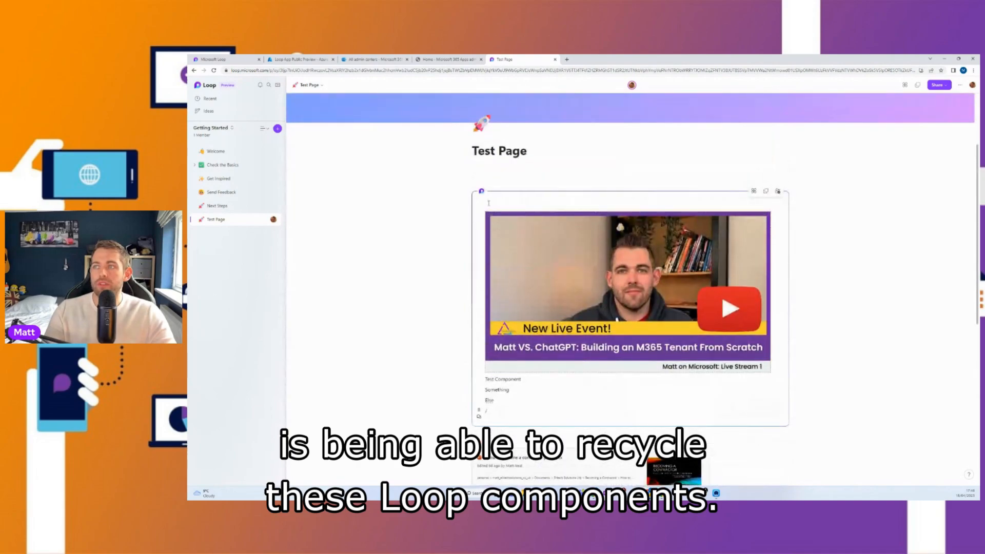
{"action": "scroll", "coordinate": [568, 350], "scroll_direction": "down", "scroll_amount": 3}
{"action": "scroll", "coordinate": [568, 350], "scroll_direction": "down", "scroll_amount": 3}
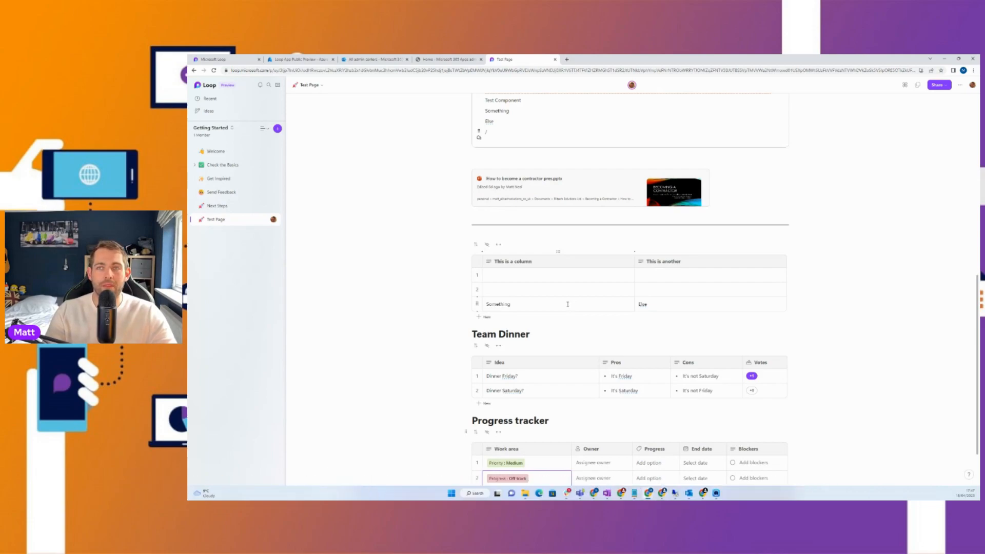
{"action": "scroll", "coordinate": [565, 304], "scroll_direction": "up", "scroll_amount": 1}
{"action": "scroll", "coordinate": [558, 305], "scroll_direction": "up", "scroll_amount": 1}
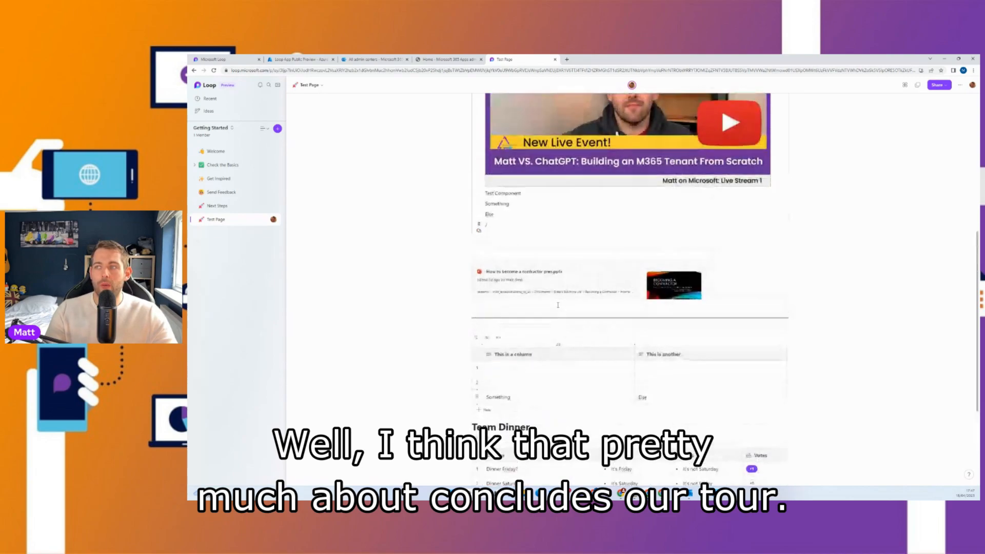
{"action": "scroll", "coordinate": [558, 304], "scroll_direction": "down", "scroll_amount": 2}
{"action": "scroll", "coordinate": [558, 305], "scroll_direction": "up", "scroll_amount": 4}
{"action": "scroll", "coordinate": [491, 286], "scroll_direction": "down", "scroll_amount": 1}
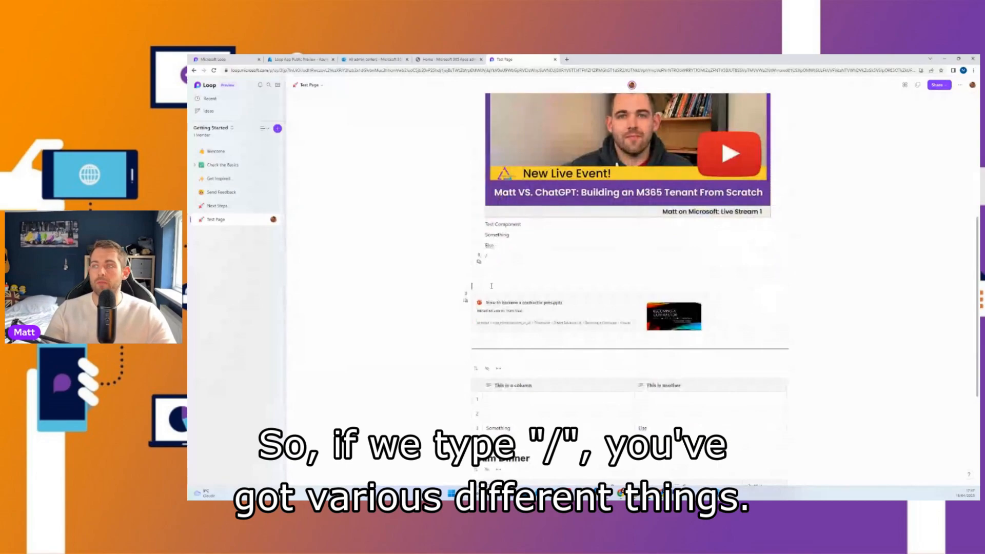
- Enter "/" on the blank line above the linked presentation and look through the general, template, communication and media insert options
{"action": "left_click", "coordinate": [492, 286]}
{"action": "type", "text": "/"}
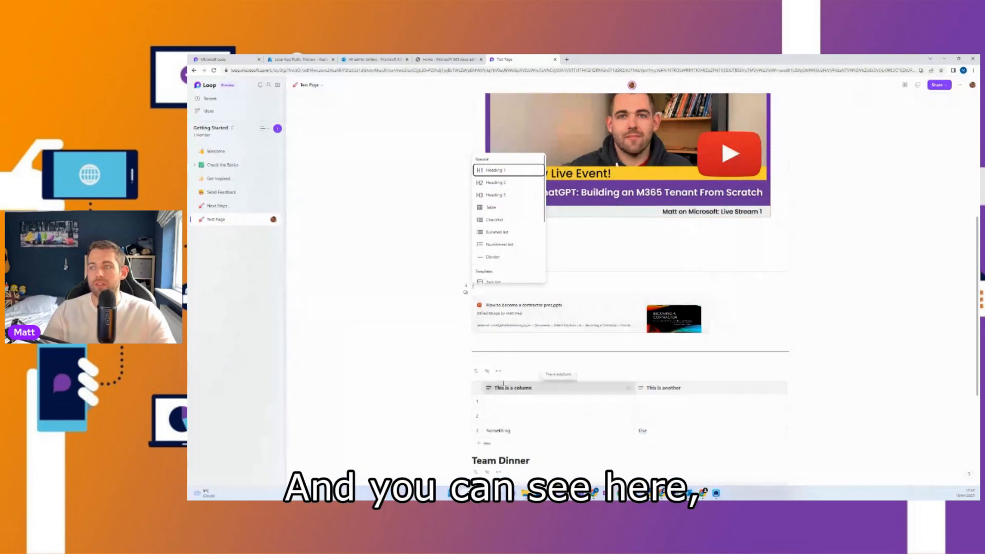
{"action": "scroll", "coordinate": [509, 254], "scroll_direction": "down", "scroll_amount": 1}
{"action": "scroll", "coordinate": [508, 254], "scroll_direction": "down", "scroll_amount": 2}
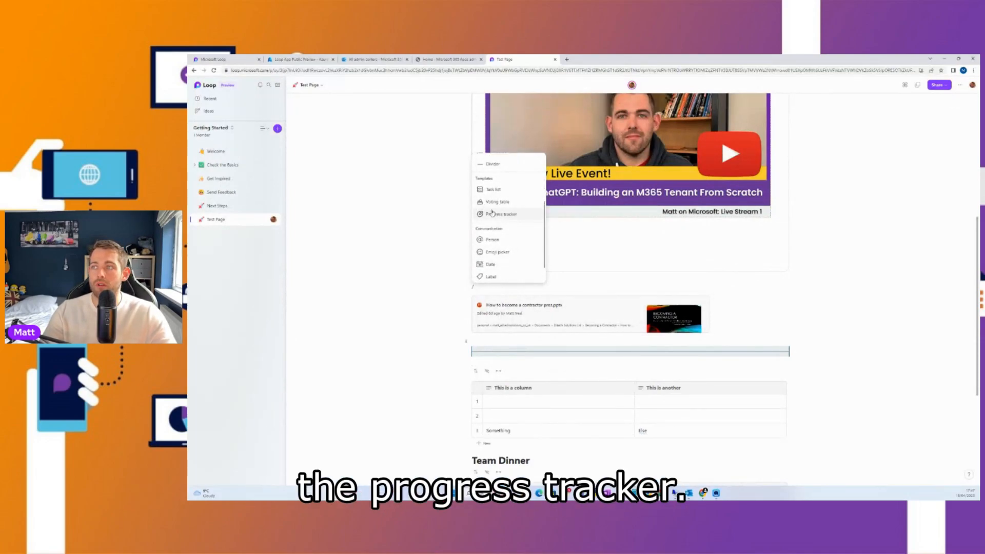
{"action": "scroll", "coordinate": [506, 214], "scroll_direction": "down", "scroll_amount": 1}
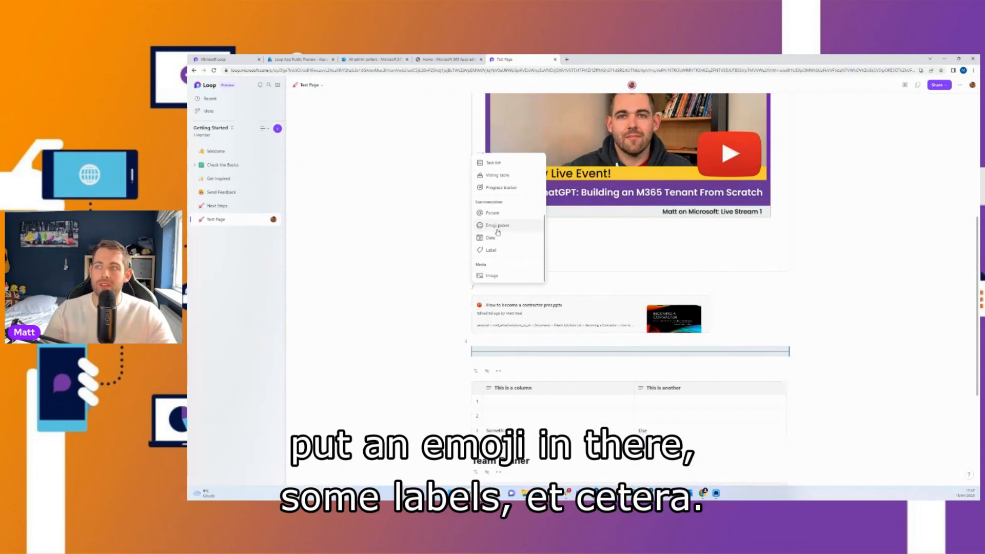
- Move the "Progress: Completed" label from below the Progress tracker table to the line directly above the divider
{"action": "scroll", "coordinate": [437, 297], "scroll_direction": "down", "scroll_amount": 4}
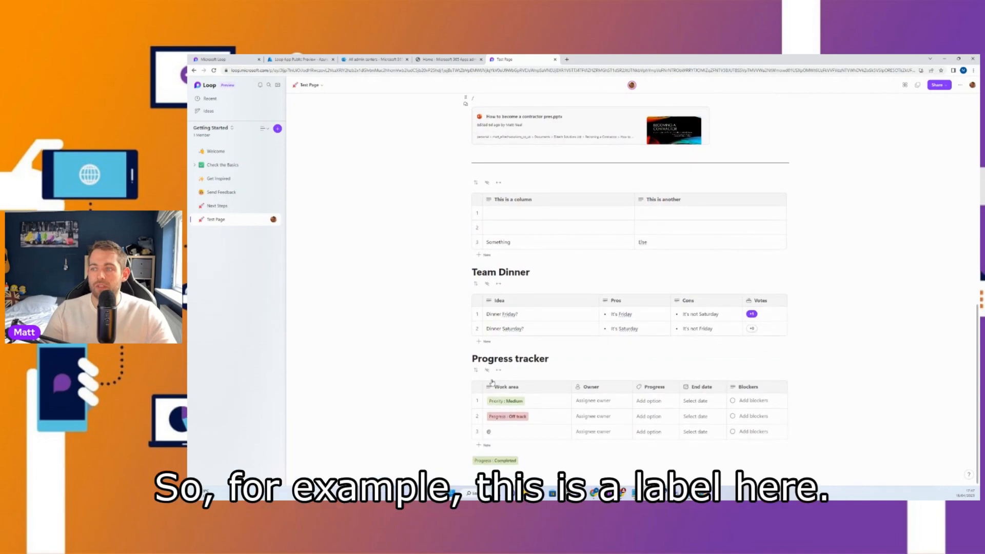
{"action": "left_click", "coordinate": [491, 461]}
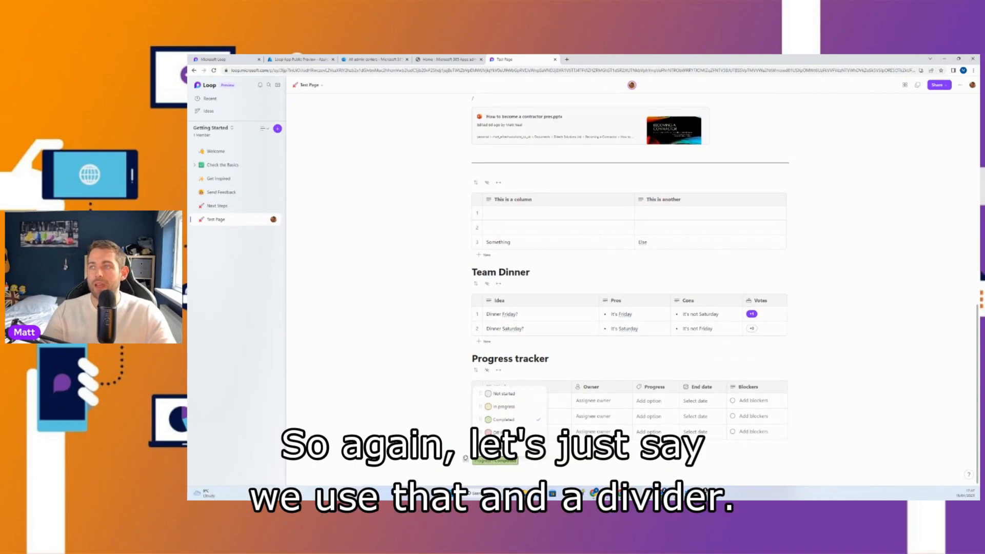
{"action": "left_click_drag", "start_coordinate": [465, 458], "coordinate": [467, 167]}
{"action": "scroll", "coordinate": [539, 275], "scroll_direction": "up", "scroll_amount": 2}
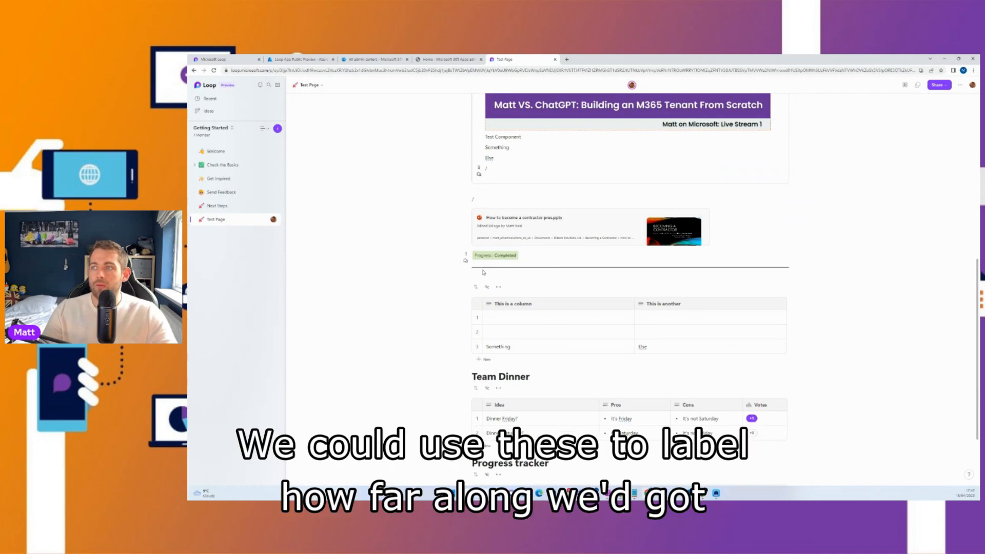
{"action": "scroll", "coordinate": [483, 272], "scroll_direction": "up", "scroll_amount": 1}
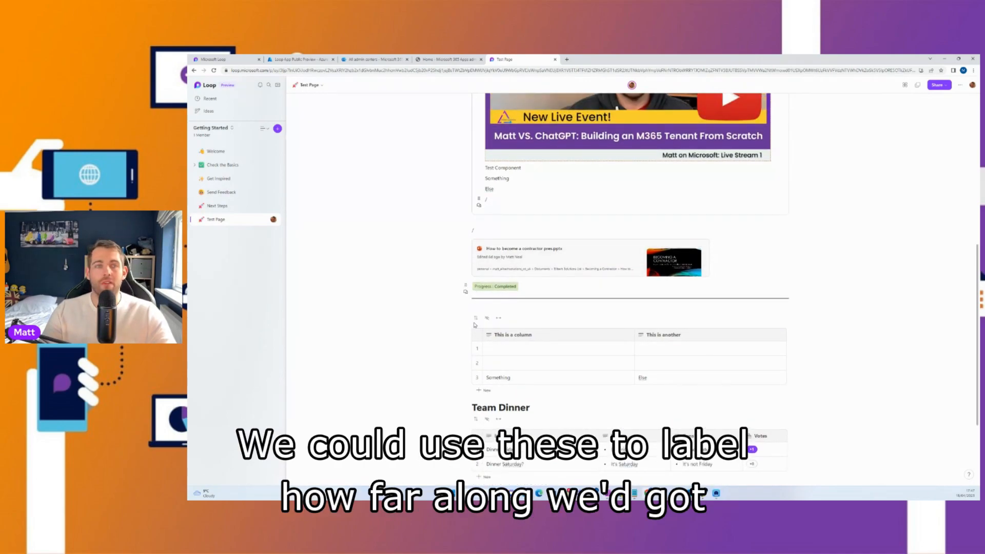